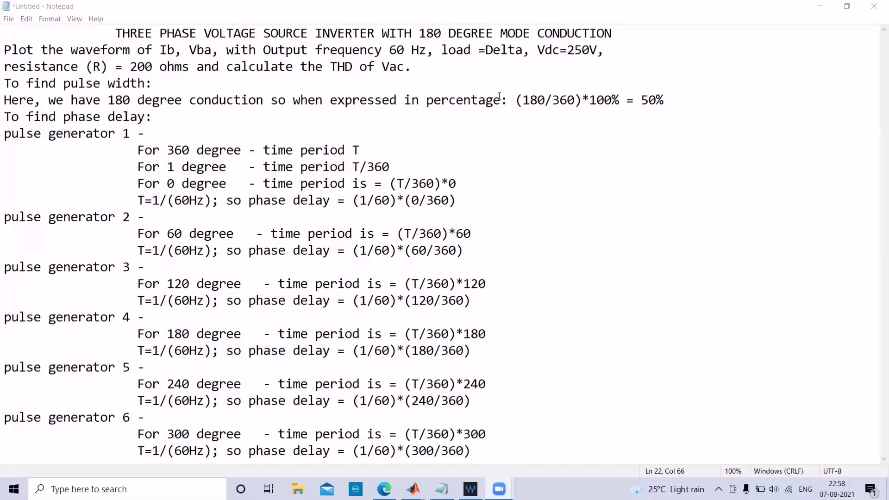
Switch from the notes to the blank Simulink model and save it as expt1 in the 3expt folder
left_click(819, 6)
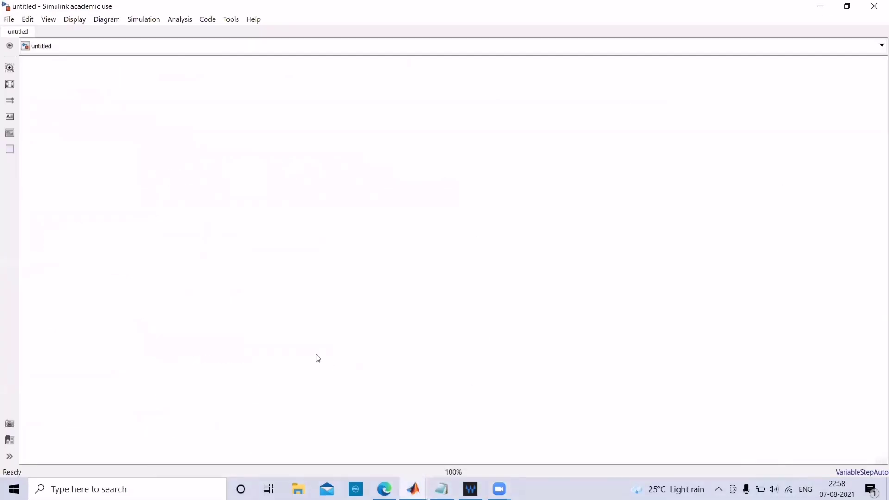
left_click(8, 19)
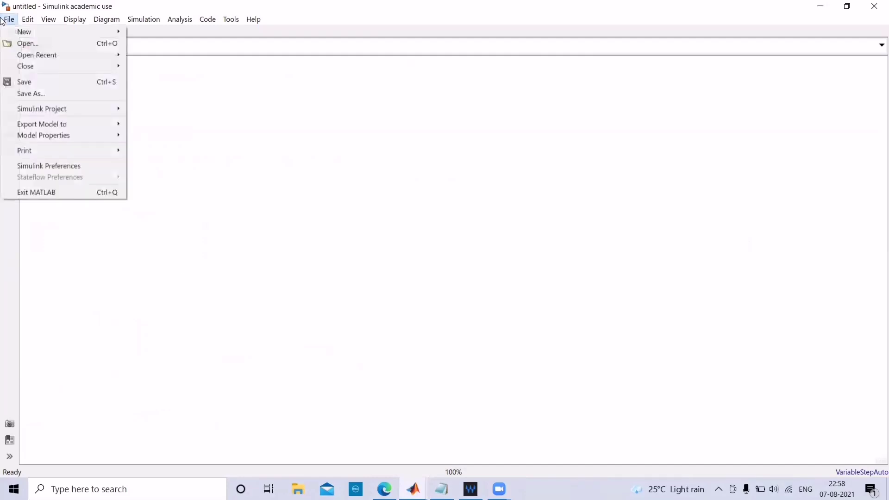
left_click(41, 92)
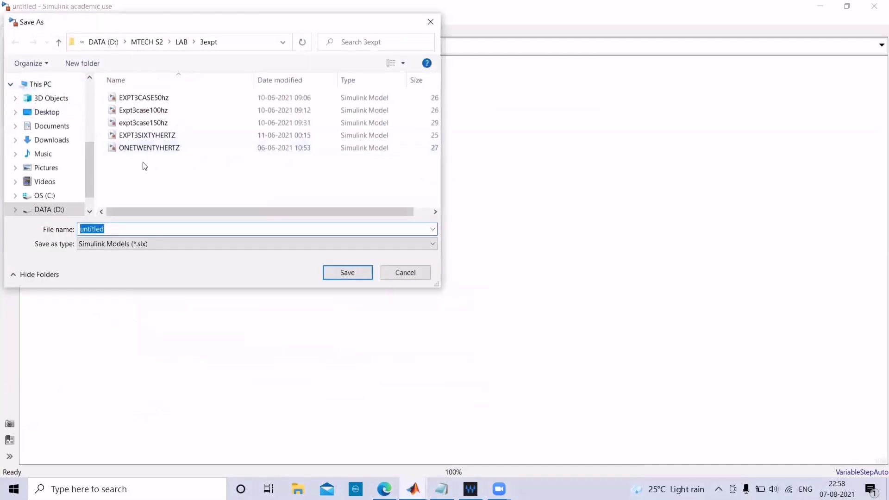
key("BackSpace")
type("expt1")
left_click(358, 273)
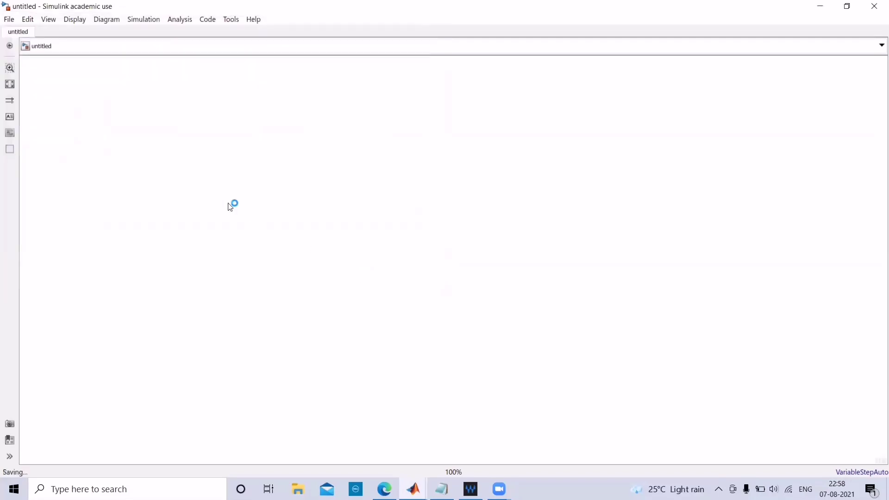
Search the Simulink library for "gui" and add the powergui block to model expt1
left_click(52, 19)
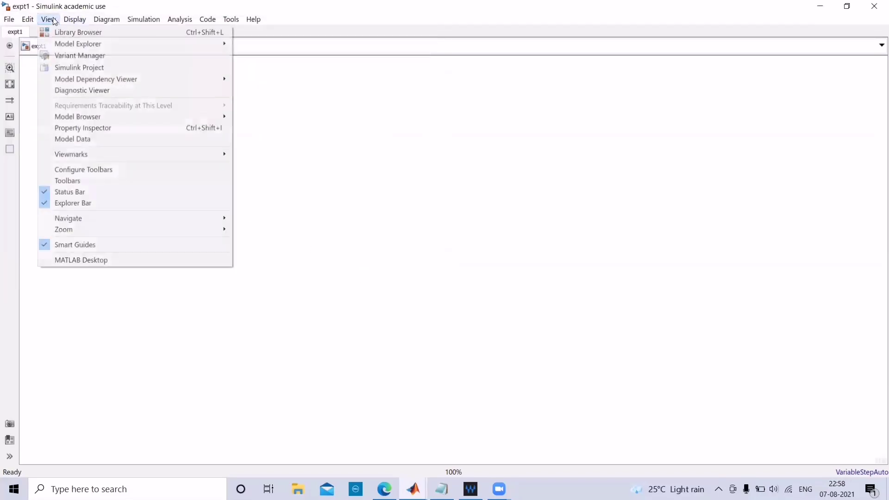
left_click(55, 30)
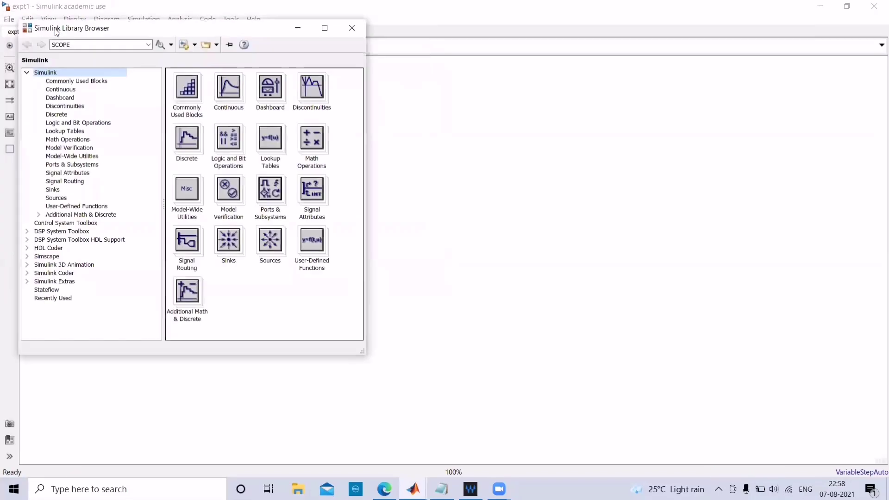
double_click(69, 43)
type("con")
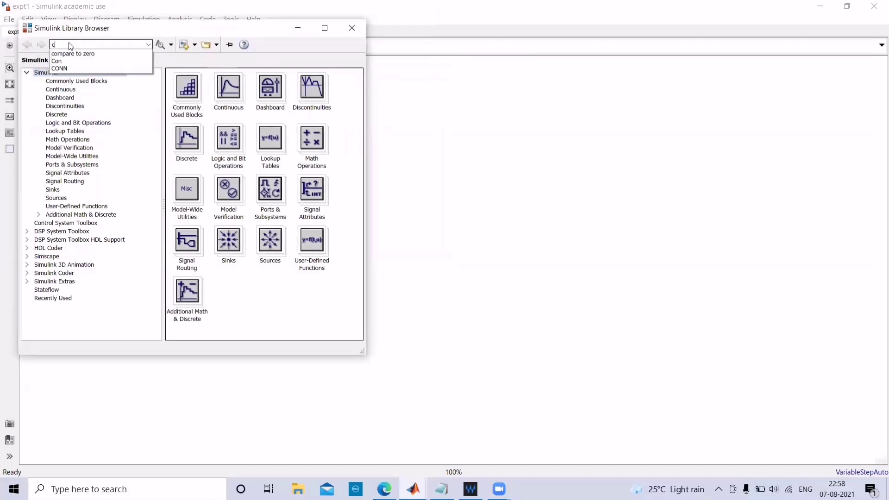
key("BackSpace")
key("BackSpace")
key("BackSpace")
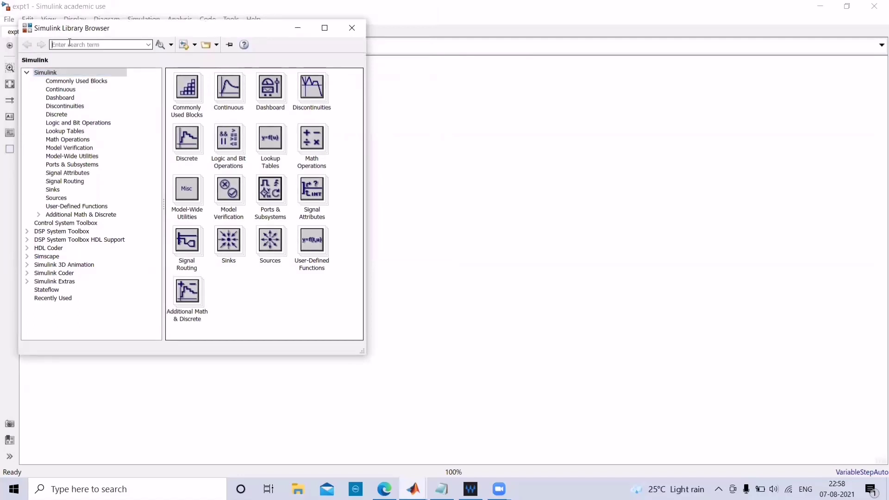
type("gui")
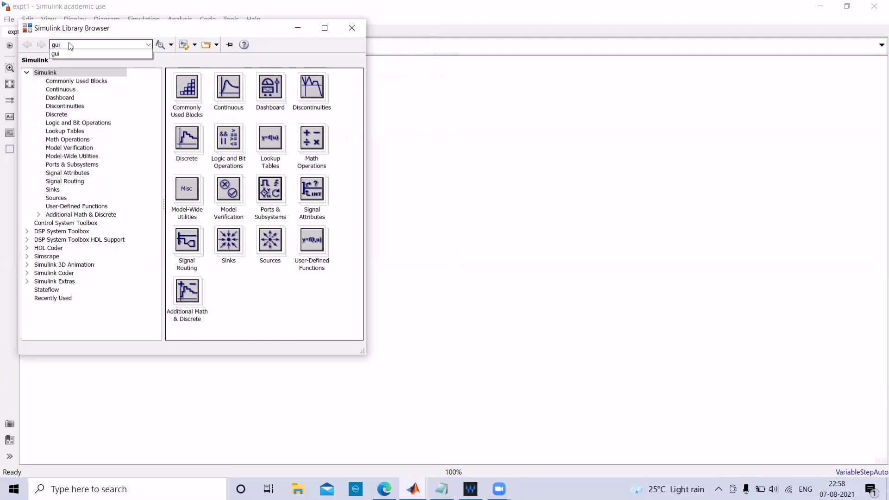
left_click(69, 42)
key("Return")
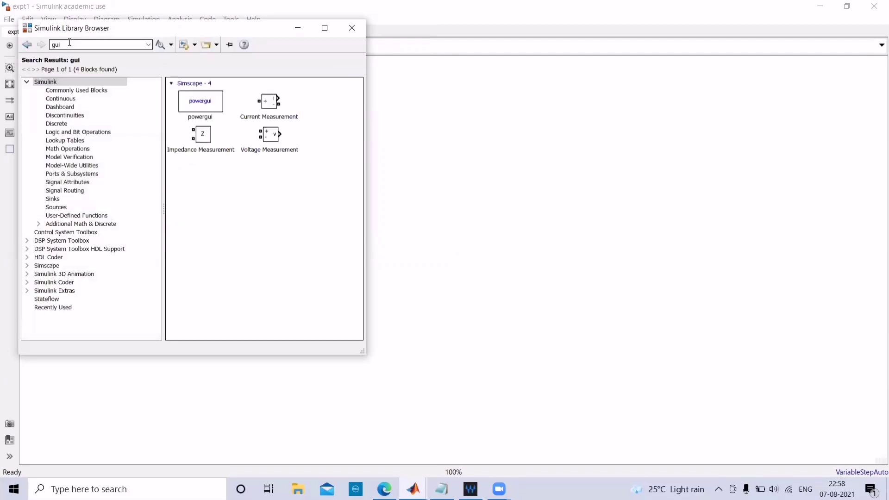
right_click(218, 107)
left_click(221, 110)
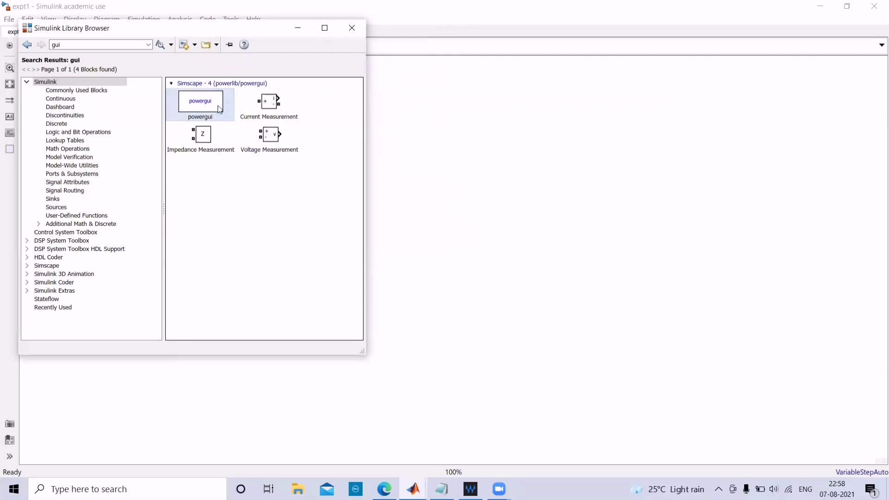
Search the library for "mosfet" and add the Mosfet block from powerlib/Power Electronics to the model
double_click(83, 44)
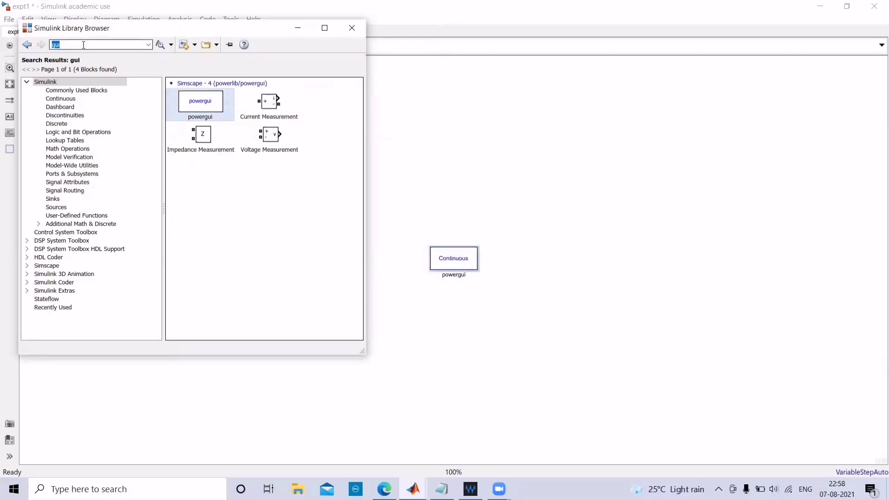
type("mosfet")
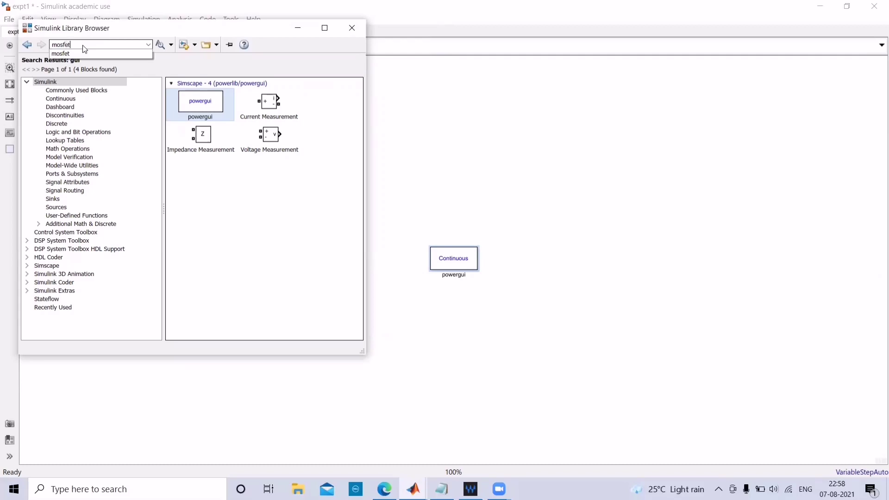
key("Return")
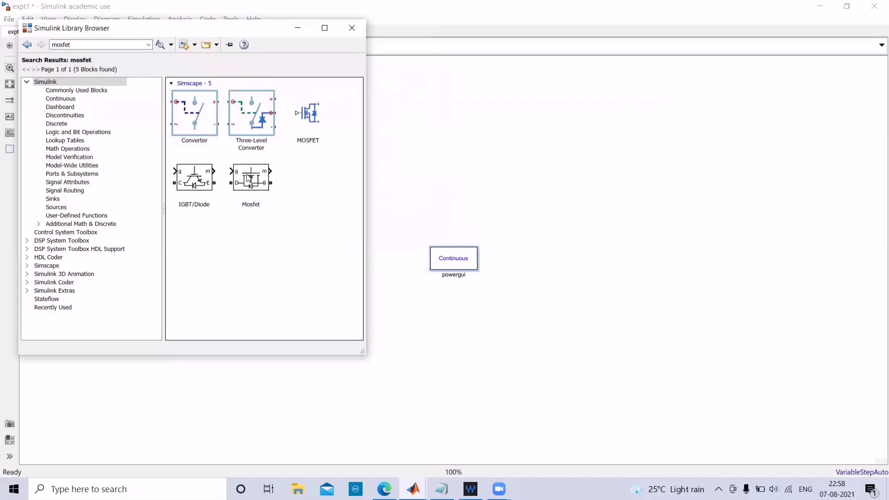
right_click(261, 183)
left_click(300, 186)
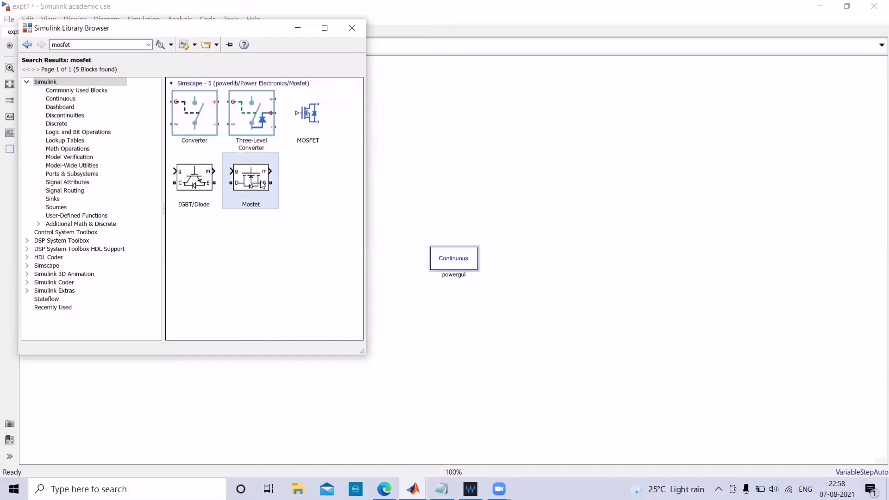
Place a copy of the Mosfet in the upper-left area of the canvas, rotate it upright and flip it left-right
left_click(298, 27)
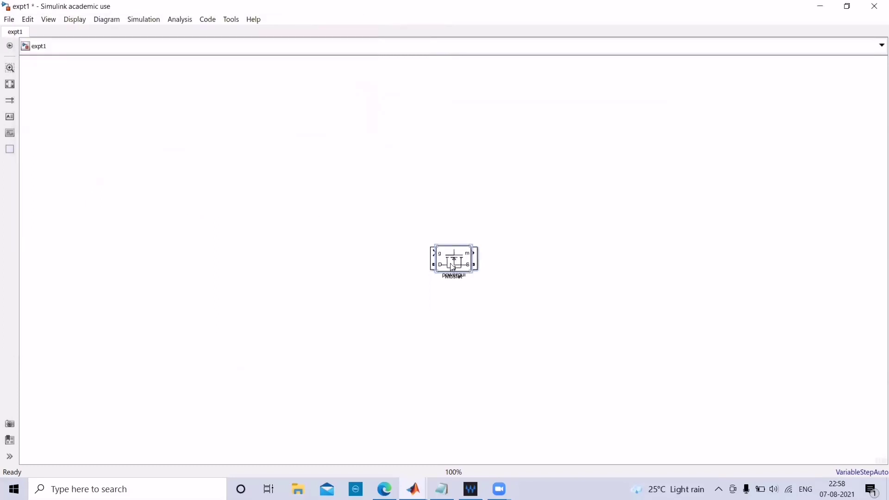
left_click_drag(452, 268, 271, 165)
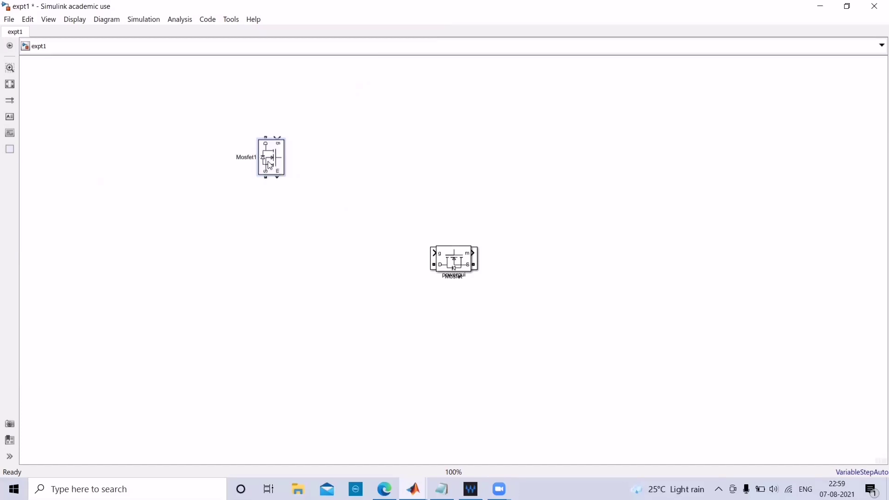
right_click(270, 165)
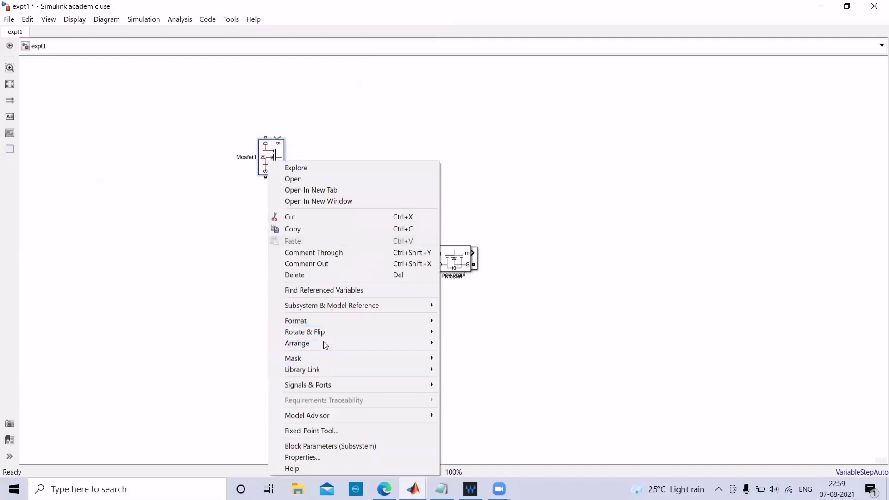
mouse_move(328, 323)
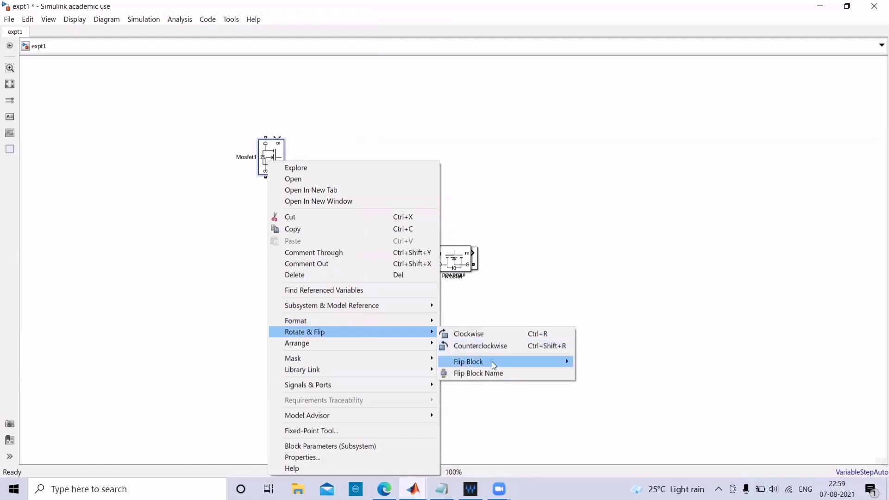
mouse_move(494, 366)
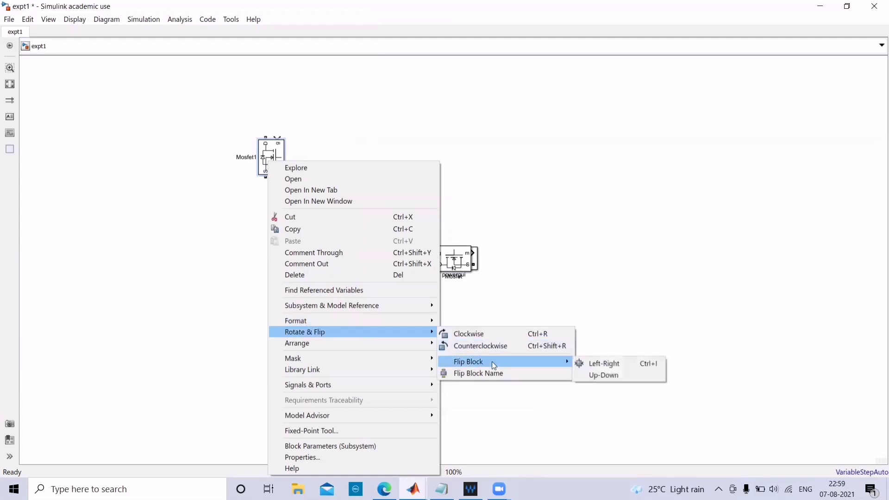
left_click(638, 363)
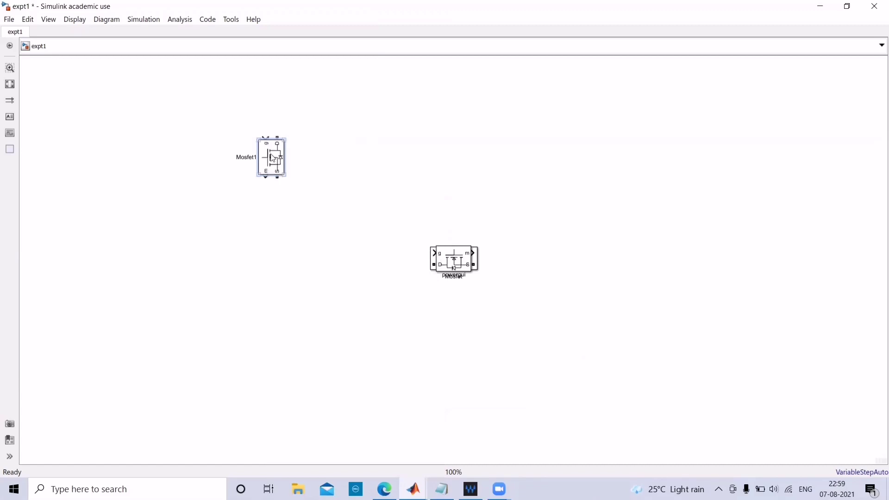
Duplicate the upright Mosfet into two rows of three to form the six-switch inverter bridge
left_click_drag(271, 155, 400, 158)
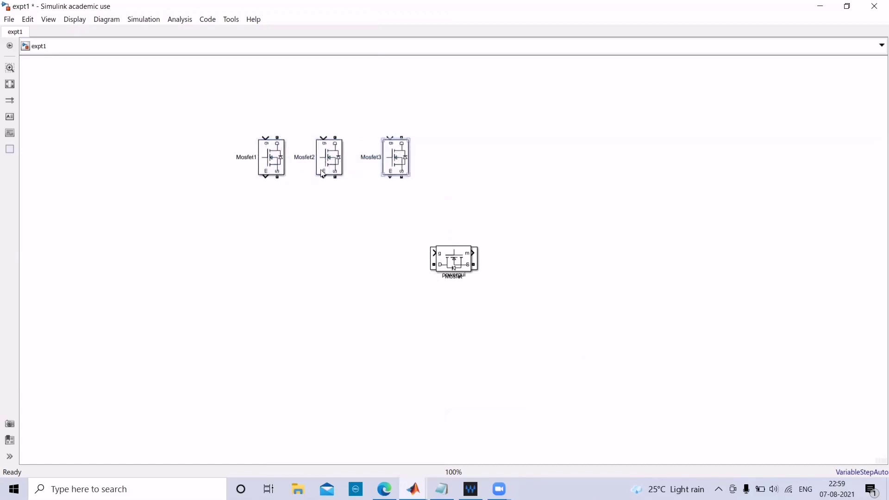
left_click_drag(261, 164, 267, 242)
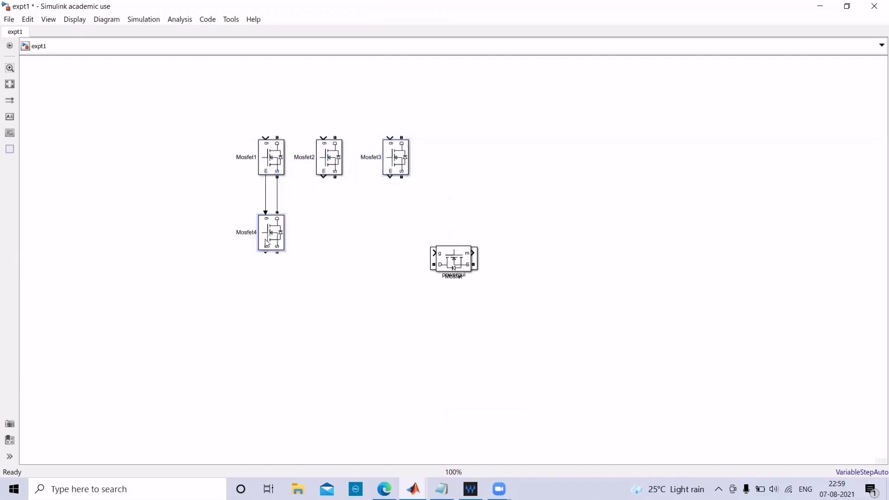
left_click_drag(330, 160, 330, 240)
left_click_drag(398, 159, 397, 240)
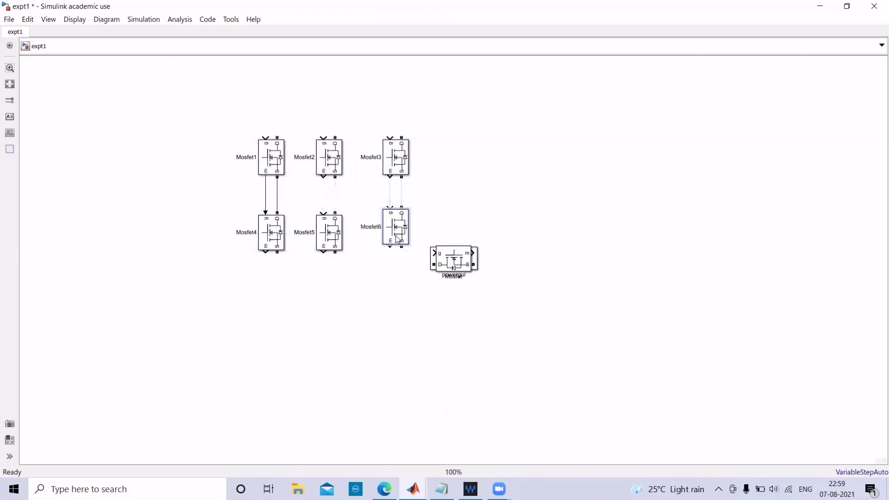
Delete the original horizontal Mosfet, copy powergui to the canvas's upper-left corner and delete the original powergui
left_click(459, 267)
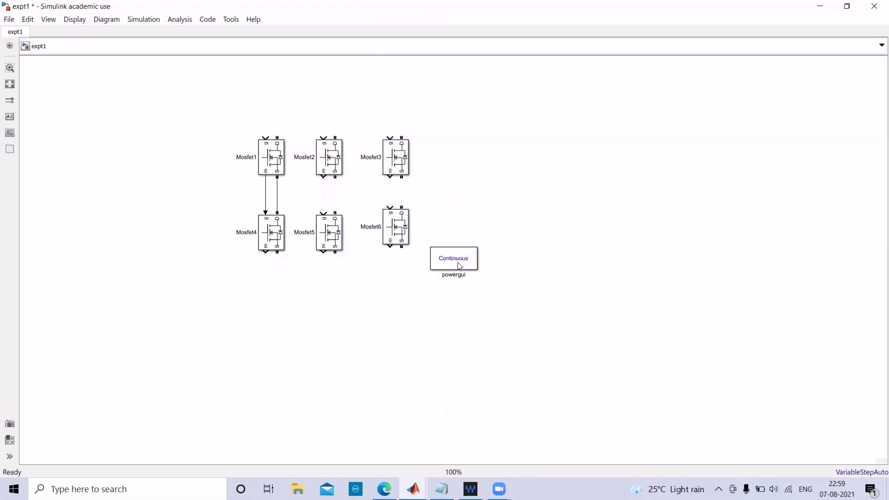
left_click_drag(458, 264, 58, 82)
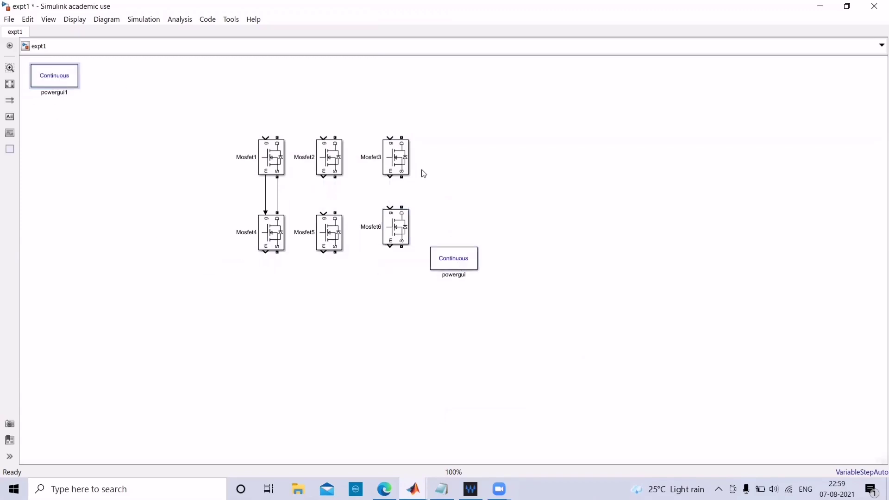
left_click(453, 260)
key("Delete")
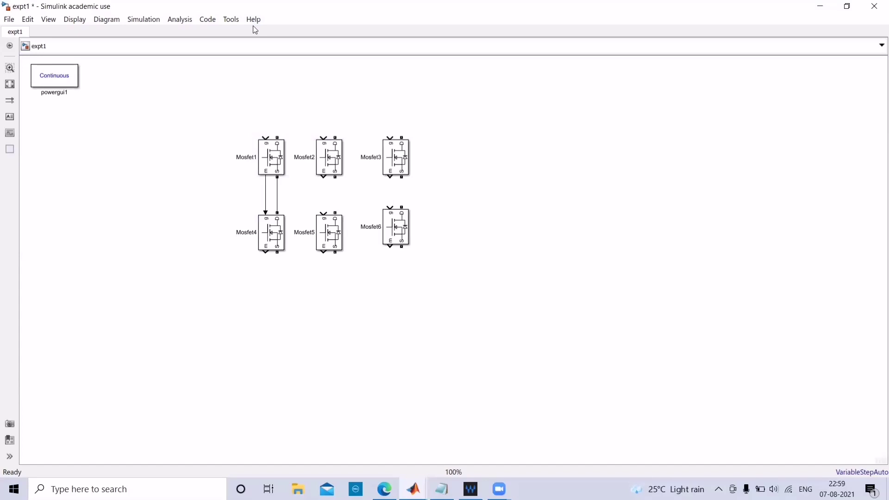
Search the library for "Pulse generator" and add the Pulse Generator block from Simulink Sources to the model
left_click(49, 20)
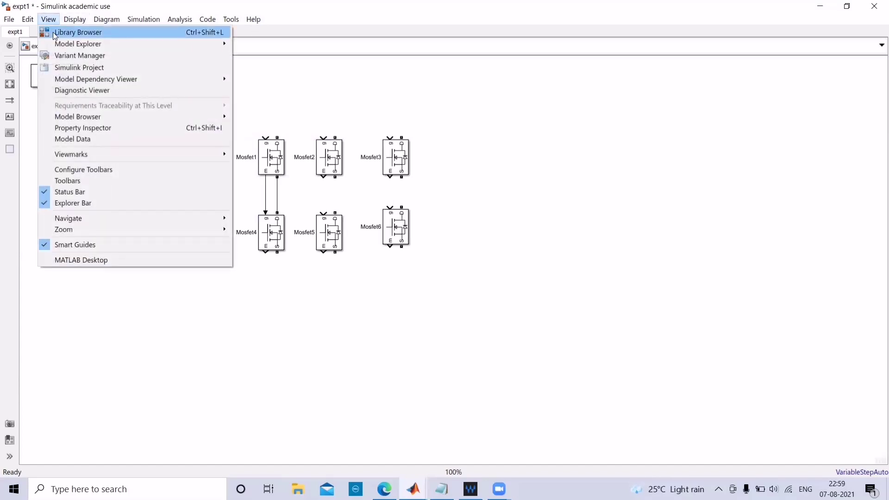
left_click(55, 33)
double_click(76, 45)
key("BackSpace")
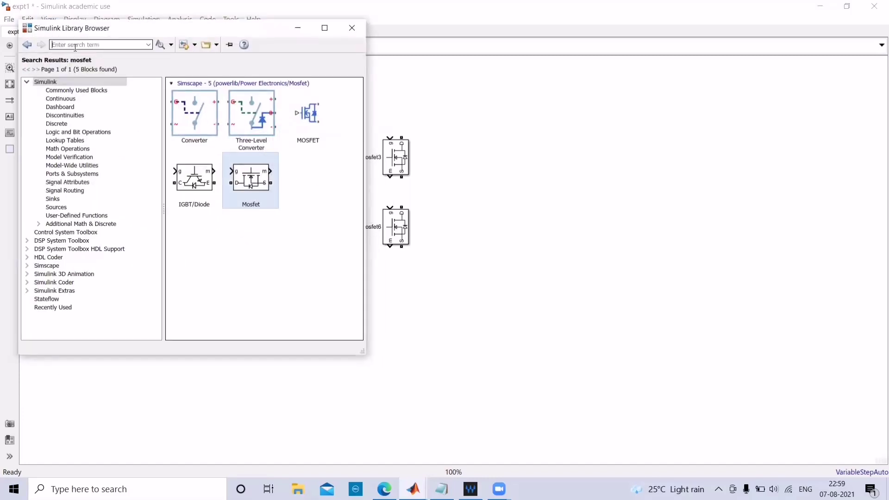
type("pulse")
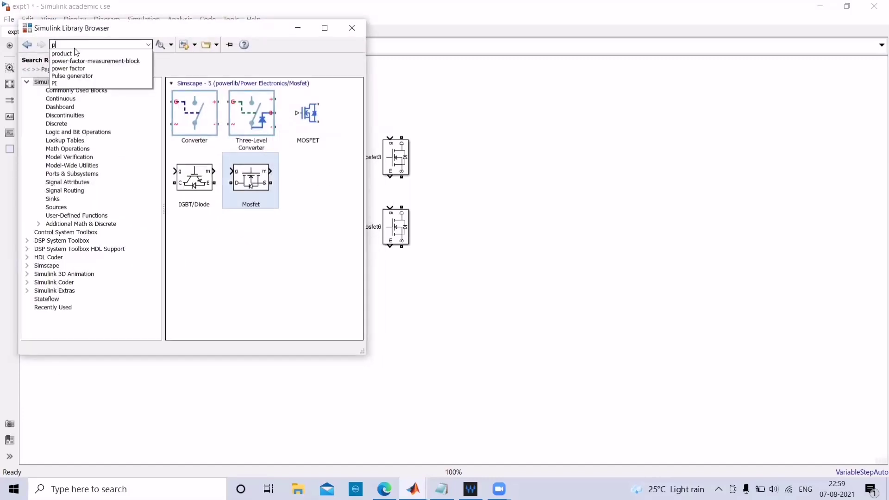
left_click(76, 53)
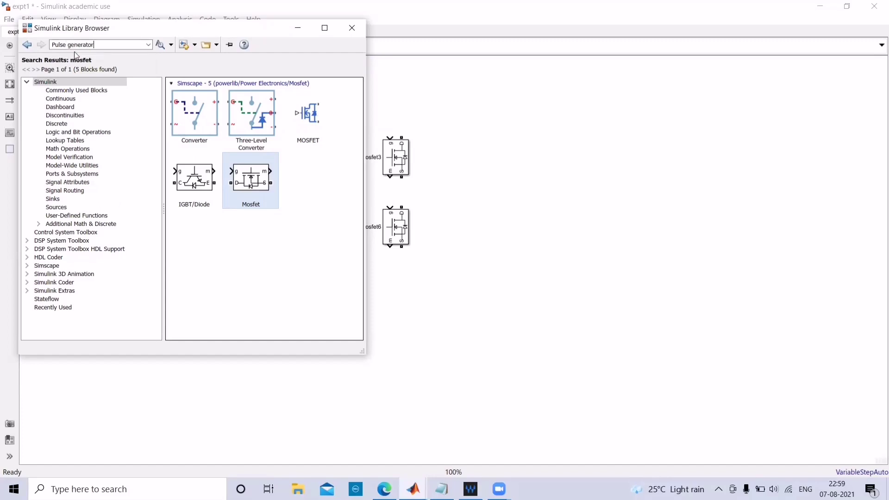
right_click(194, 111)
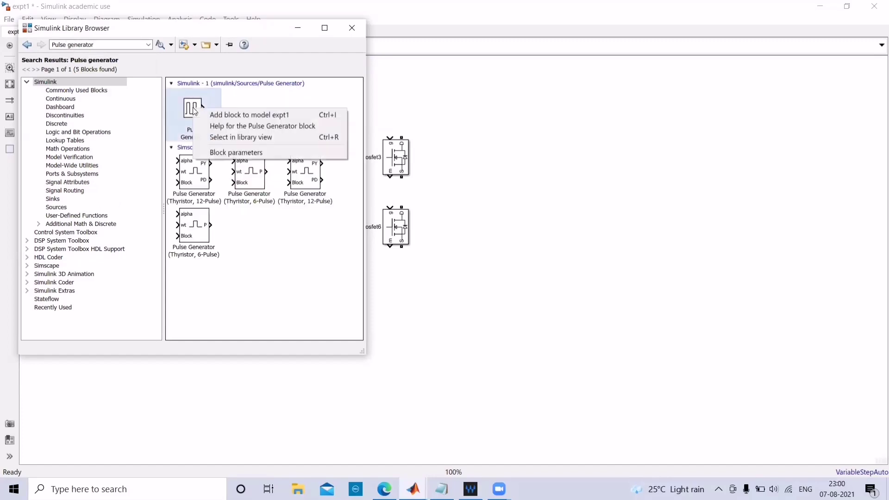
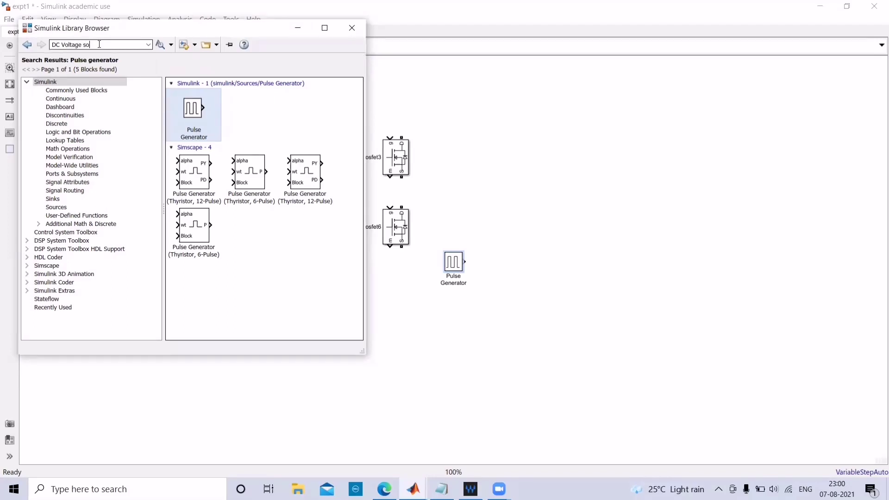
Search the library for "DC Voltage source" and add the DC Voltage Source from powerlib/Electrical Sources to the model
key("Return")
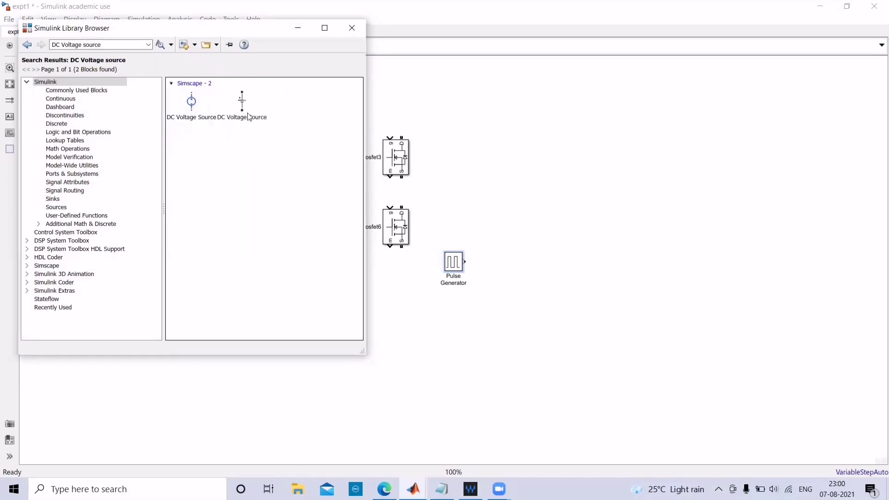
right_click(242, 103)
left_click(246, 109)
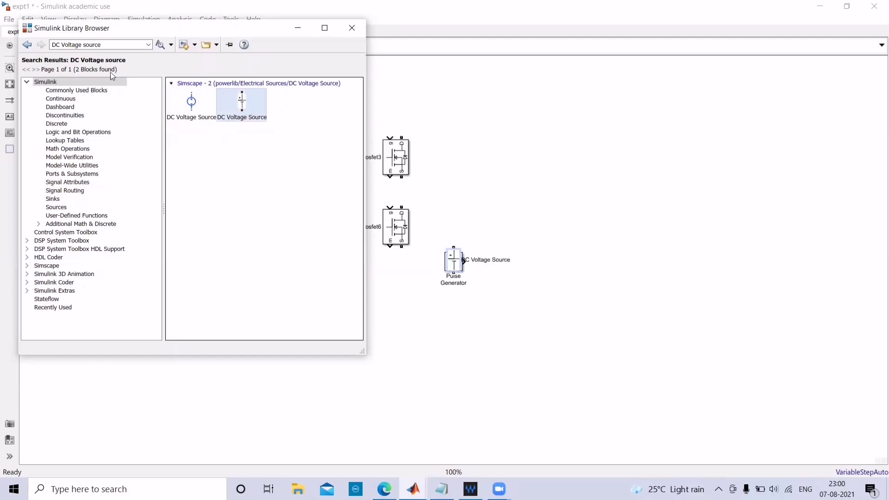
Search the library for "Series RLC branch", add Series RLC Branch from powerlib/Elements to the model and close the library browser
left_click(111, 44)
key("BackSpace")
type("r")
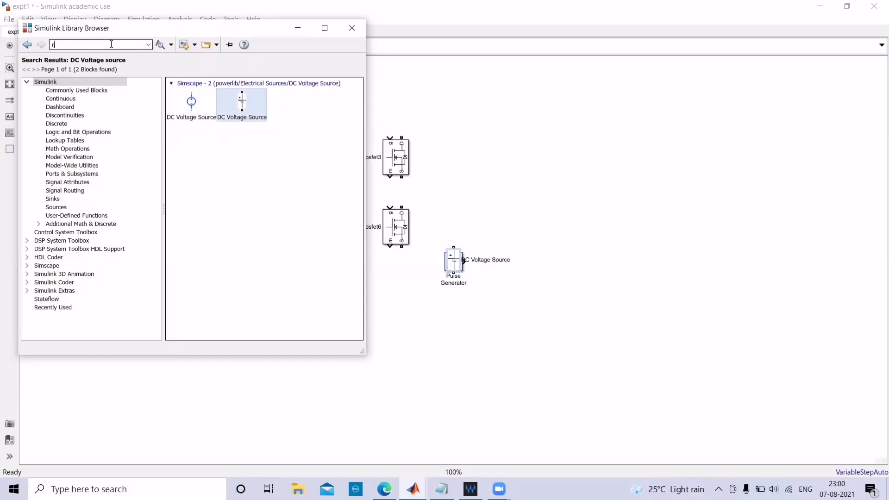
key("BackSpace")
key("BackSpace")
type("Se")
type("ries RLC branch")
key("Return")
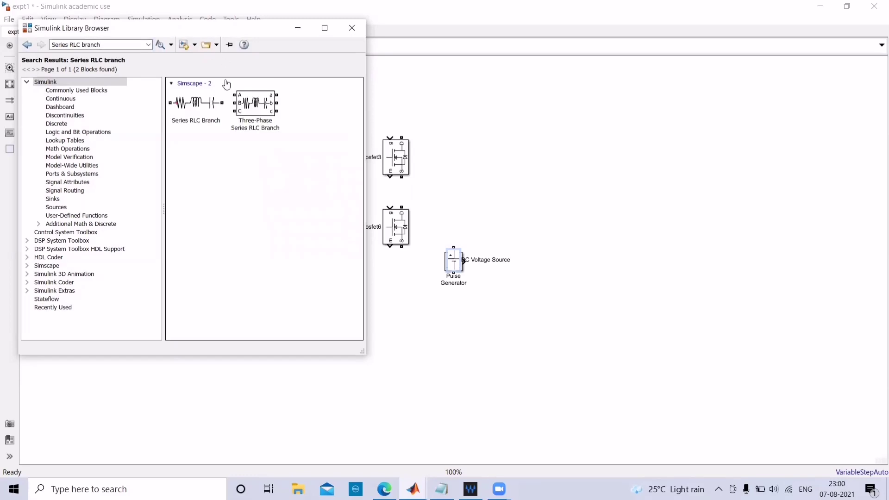
right_click(205, 101)
left_click(207, 104)
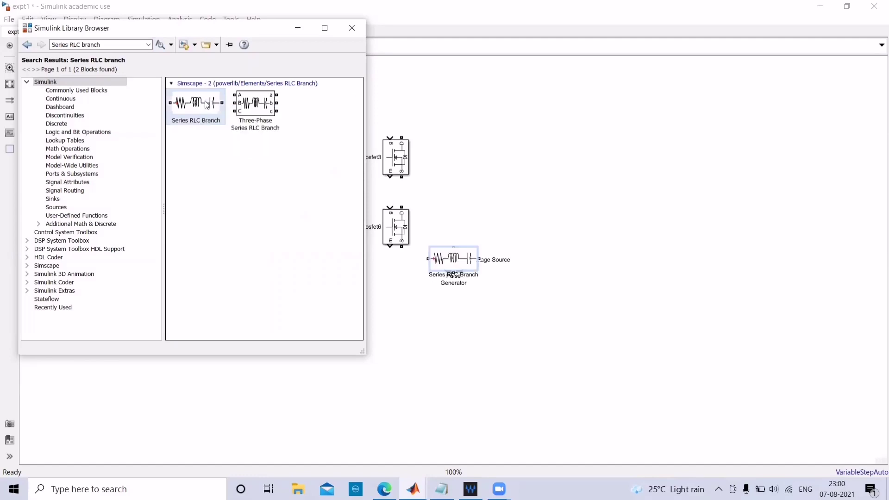
left_click(352, 28)
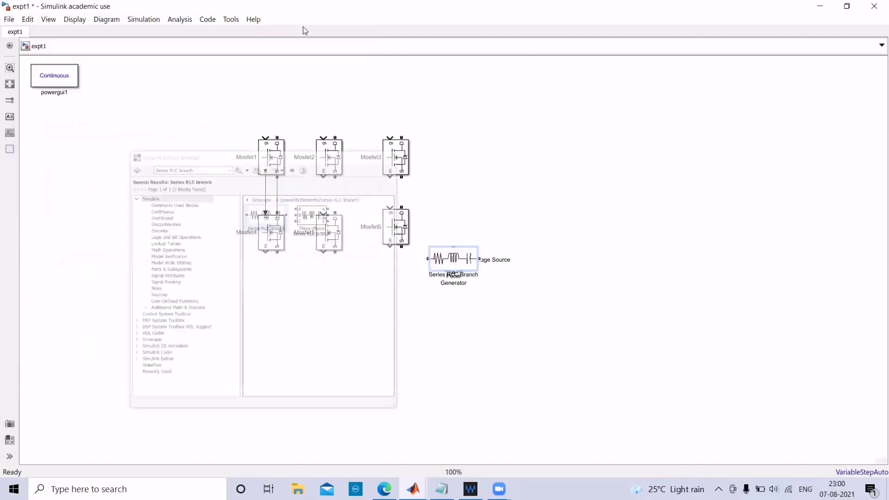
left_click(278, 197)
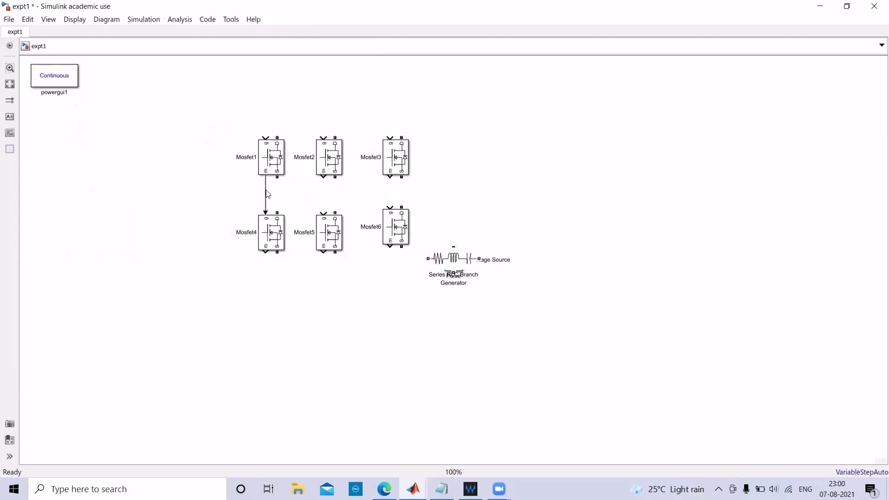
Copy the Series RLC Branch to the right of the bridge and the DC Voltage Source to its left, deleting both originals
left_click_drag(463, 252, 560, 166)
left_click(460, 261)
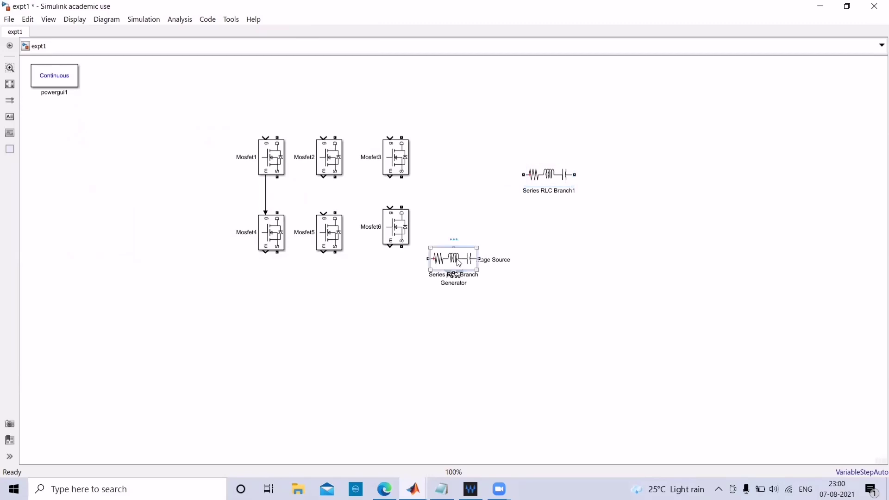
key("Delete")
left_click_drag(460, 262, 211, 211)
left_click(456, 264)
key("Delete")
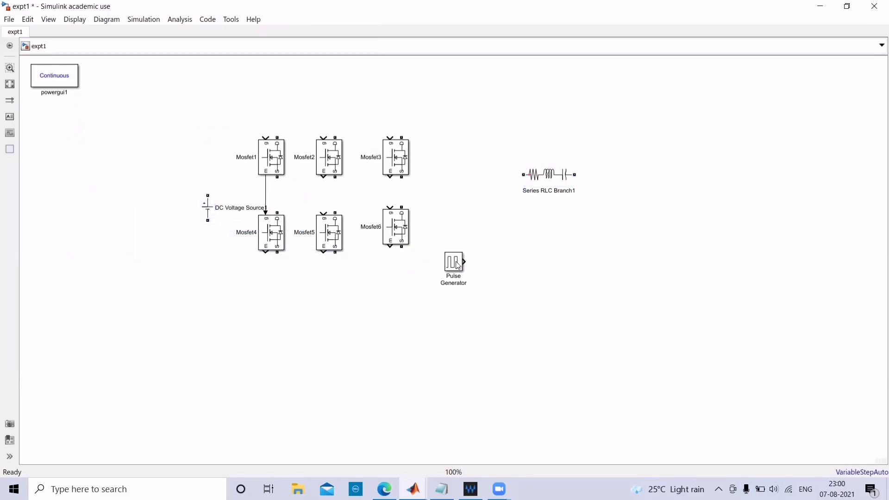
Set the DC Voltage Source amplitude to 250 V
double_click(208, 207)
double_click(296, 273)
key("BackSpace")
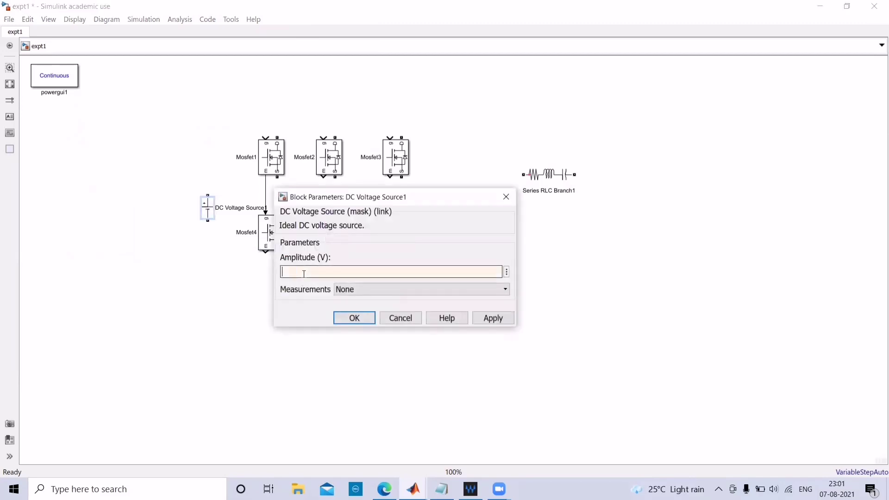
type("250")
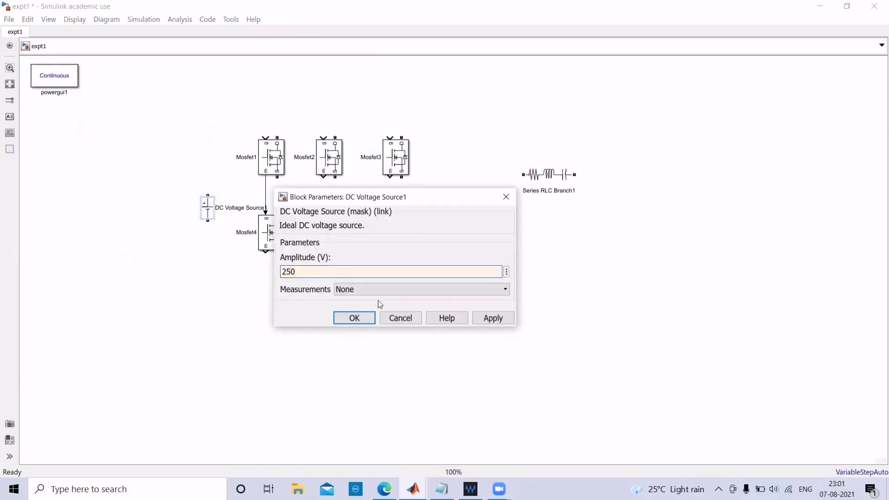
left_click(346, 319)
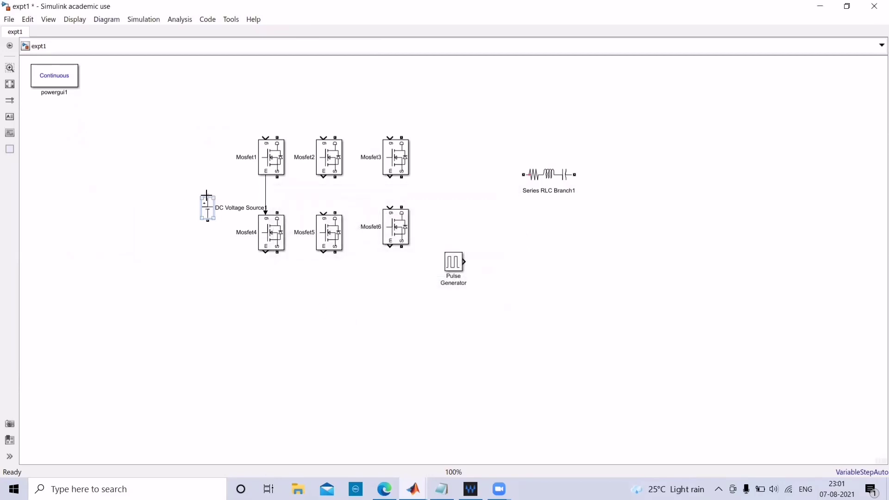
Wire the DC source's positive terminal to the drains of the three upper Mosfets and its negative terminal to the sources of the lower three
mouse_move(206, 195)
left_mouse_down()
mouse_move(254, 125)
mouse_move(276, 135)
left_mouse_up()
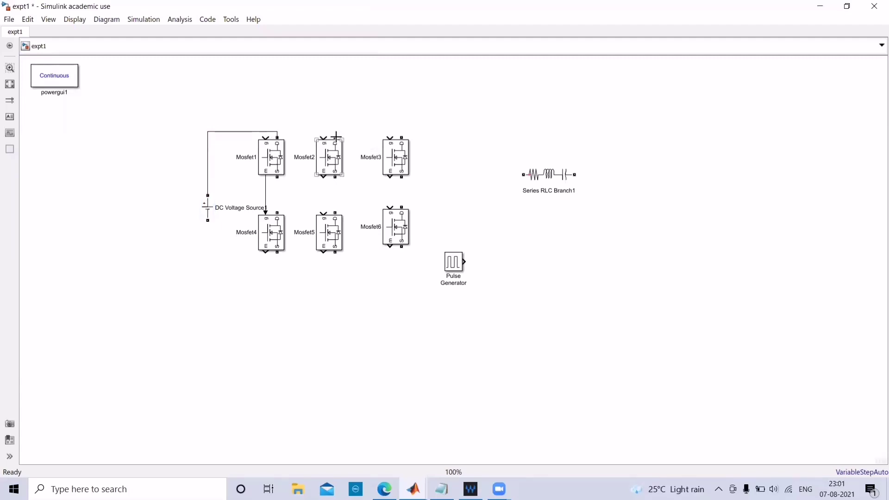
left_click_drag(335, 135, 278, 130)
left_click_drag(402, 137, 337, 130)
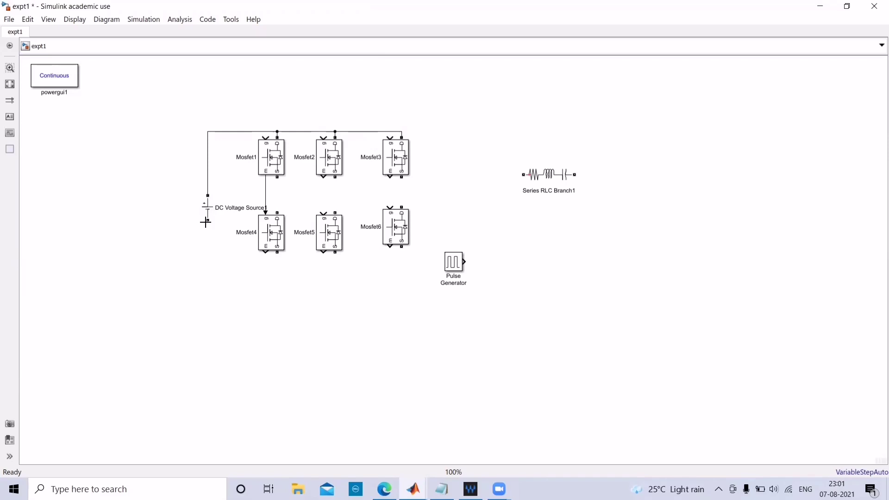
mouse_move(208, 220)
left_mouse_down()
mouse_move(278, 279)
mouse_move(279, 256)
left_mouse_up()
left_click_drag(335, 253, 278, 259)
left_click_drag(401, 245, 335, 258)
Connect each upper Mosfet's source to the drain of the Mosfet below it and delete the stray line into Mosfet4's gate
left_click(401, 205)
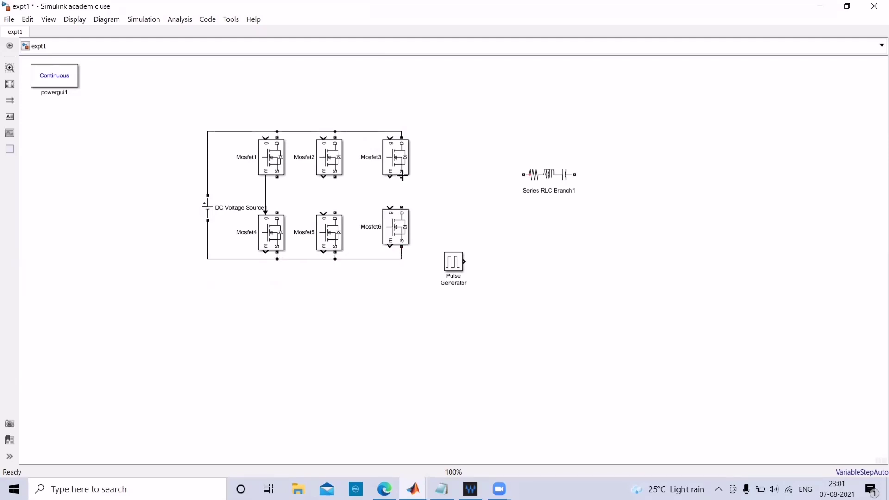
left_click_drag(402, 177, 402, 205)
left_click_drag(335, 177, 340, 217)
left_click_drag(277, 177, 278, 211)
left_click(266, 206)
key("Delete")
Duplicate the Pulse Generator to place three above the bridge and three below it, one for each Mosfet
left_click_drag(457, 265, 376, 103)
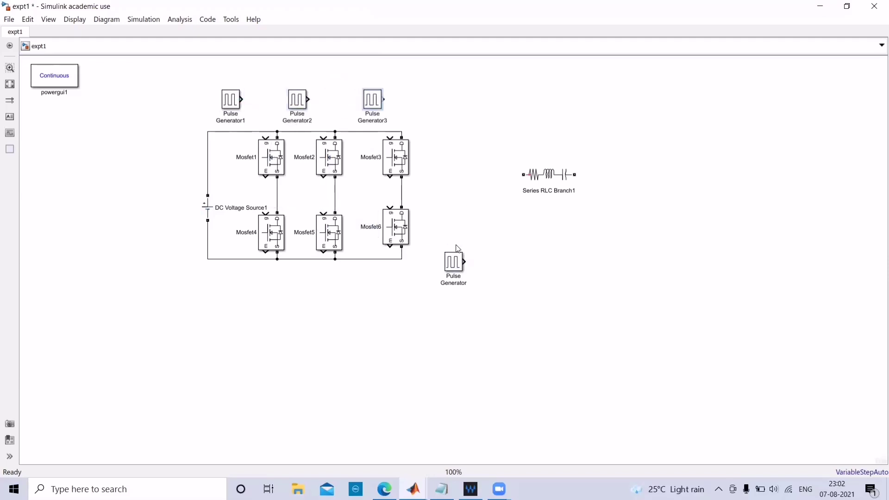
left_click_drag(456, 260, 240, 284)
left_click(455, 263)
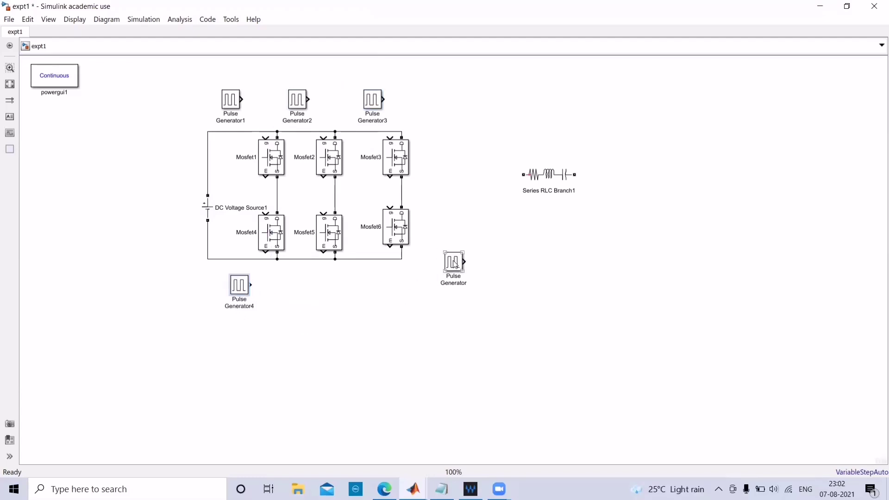
left_click_drag(455, 263, 373, 288)
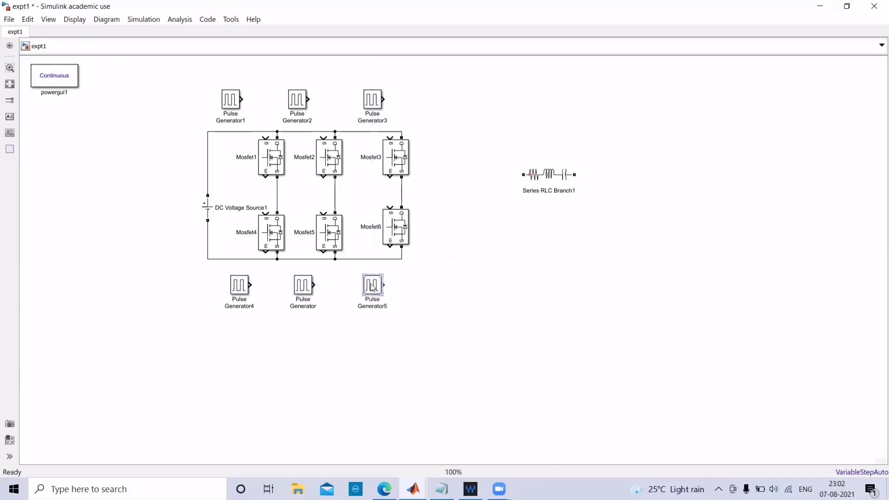
Connect the three upper pulse generators to the gates of Mosfet1, Mosfet2 and Mosfet3
left_click_drag(244, 99, 264, 137)
left_click_drag(308, 102, 323, 136)
left_click_drag(385, 99, 391, 139)
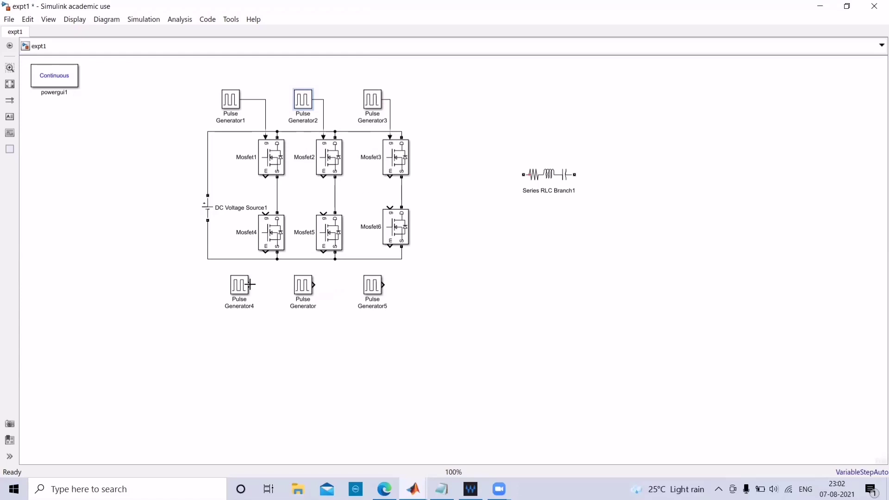
Move the three lower pulse generators between the Mosfet rows and connect them to the gates of Mosfet4, Mosfet5 and Mosfet6
left_click_drag(235, 293, 221, 187)
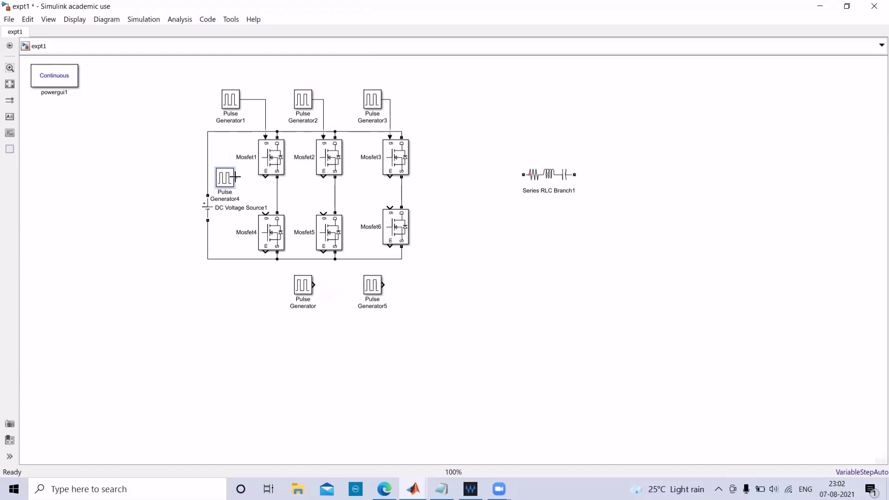
left_click_drag(237, 178, 266, 213)
left_click(223, 184)
key("Down")
key("Down")
key("Down")
key("Down")
key("Down")
key("Down")
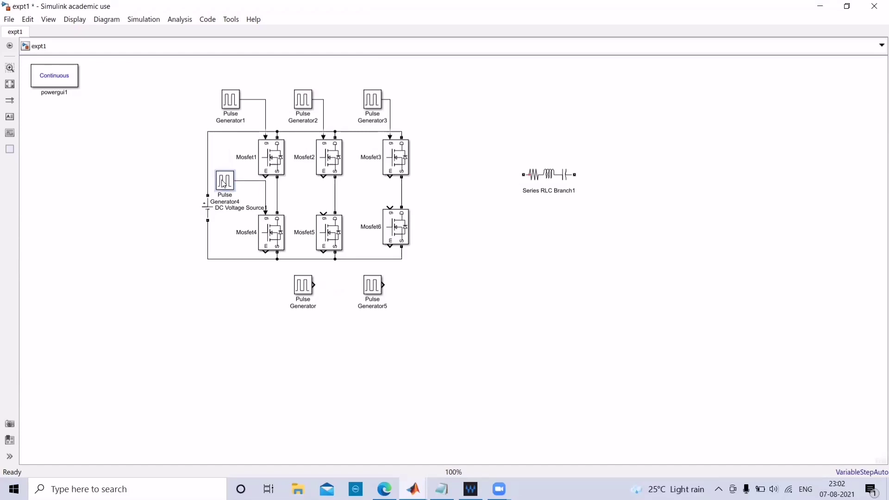
left_click_drag(301, 290, 323, 214)
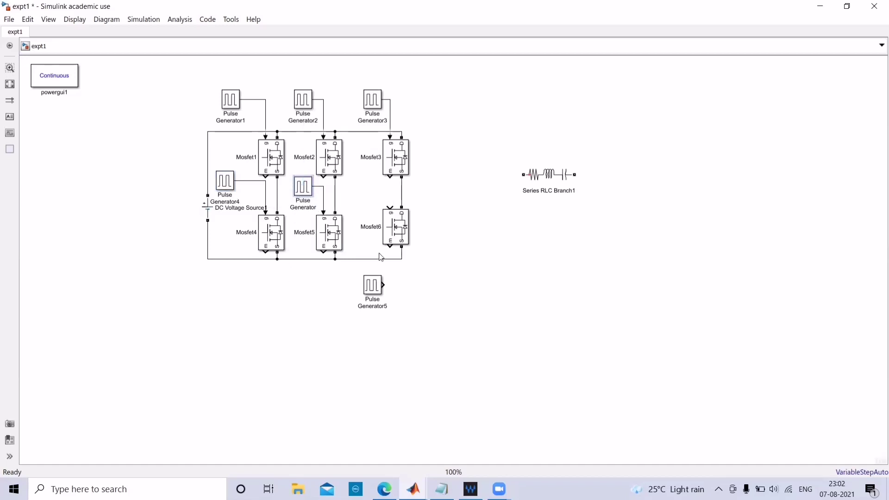
left_click_drag(370, 284, 387, 206)
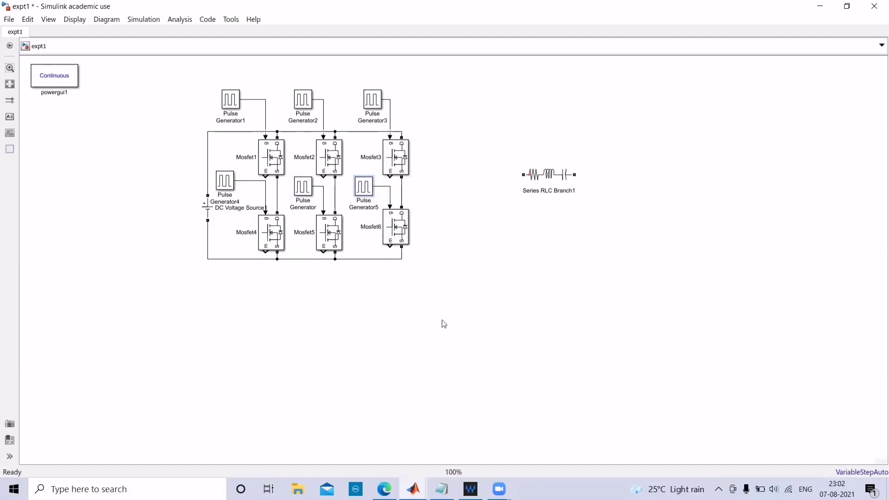
Set the Series RLC Branch to type R with a resistance of 200 ohms, and duplicate the reduced block into a vertical stack of three
left_click(544, 180)
double_click(544, 181)
left_click(541, 173)
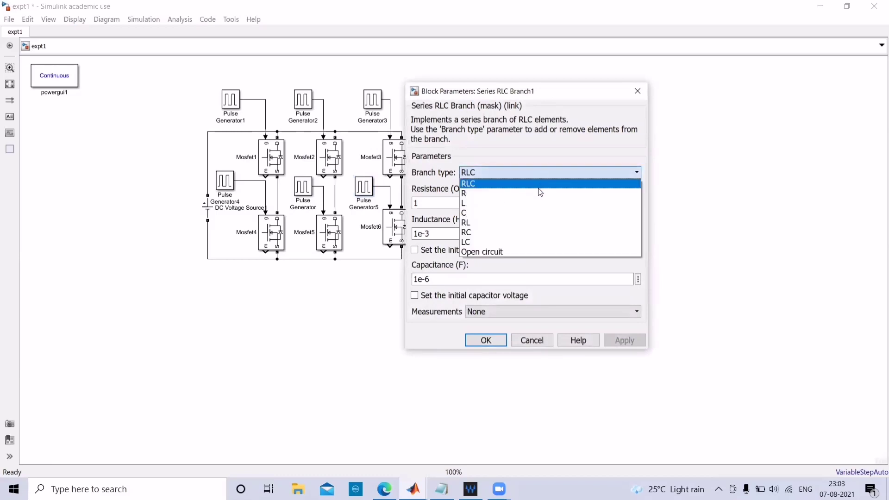
left_click(539, 193)
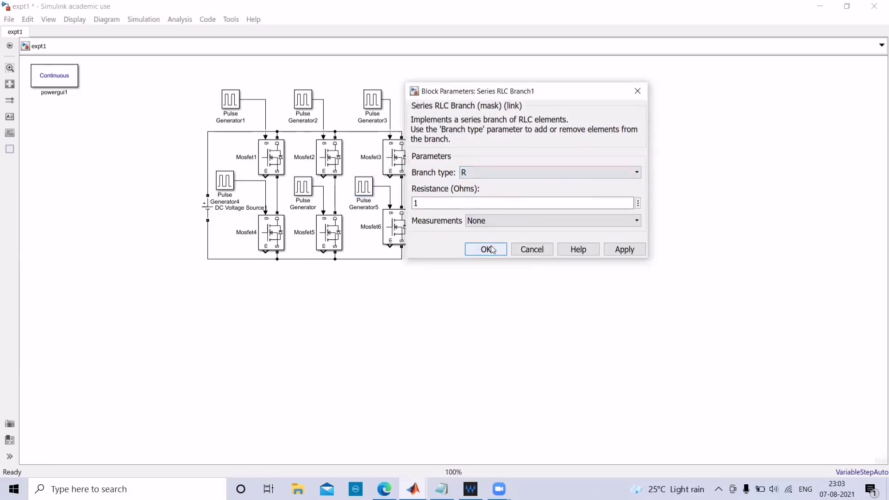
left_click(441, 489)
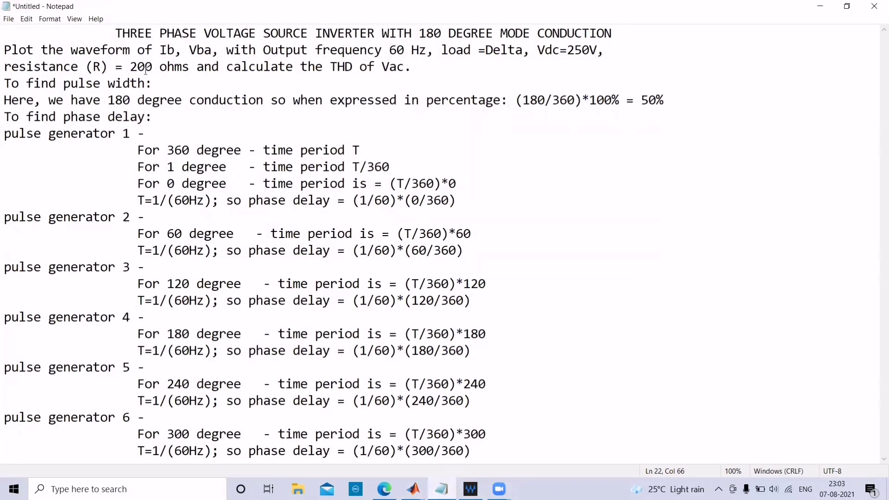
left_click(817, 6)
left_click(468, 202)
key("BackSpace")
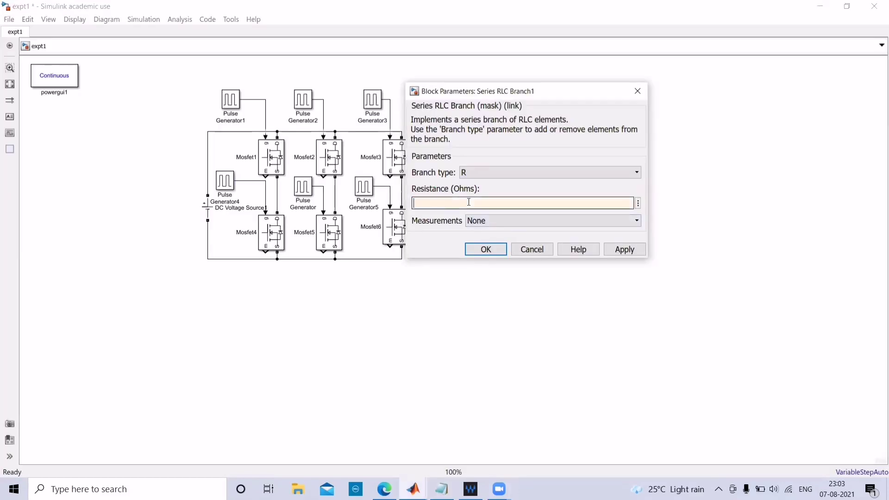
type("200")
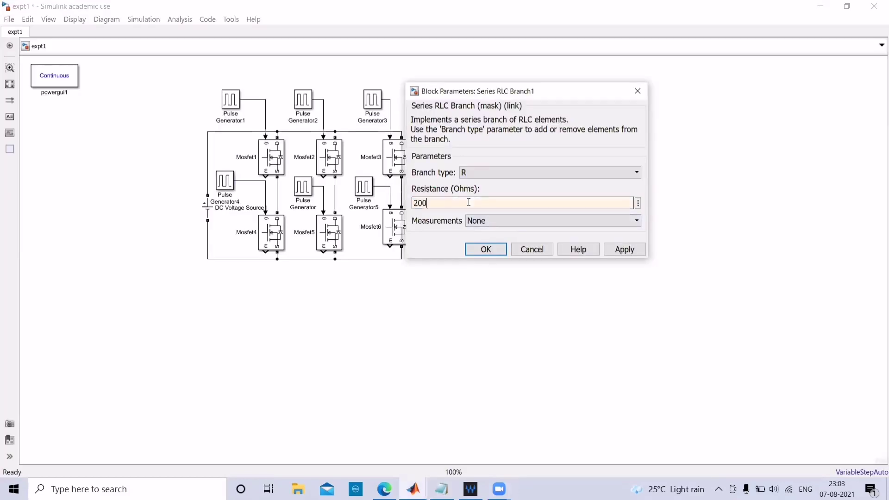
left_click(473, 251)
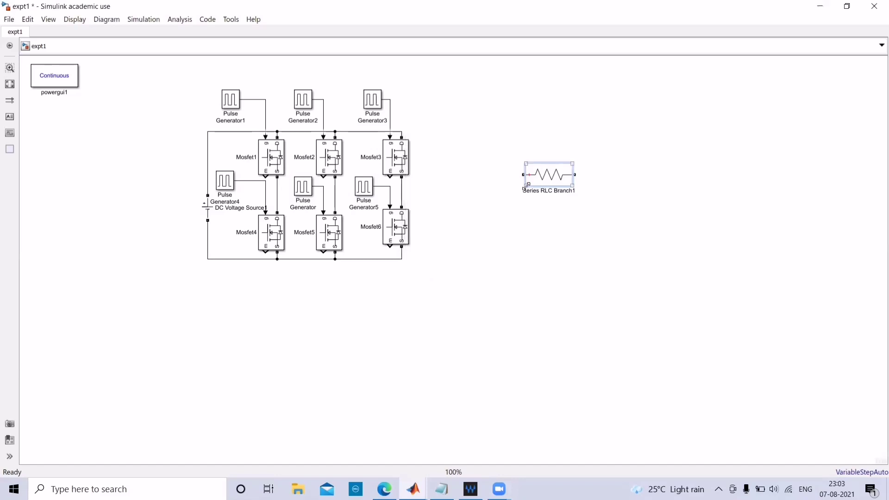
left_click_drag(527, 186, 521, 220)
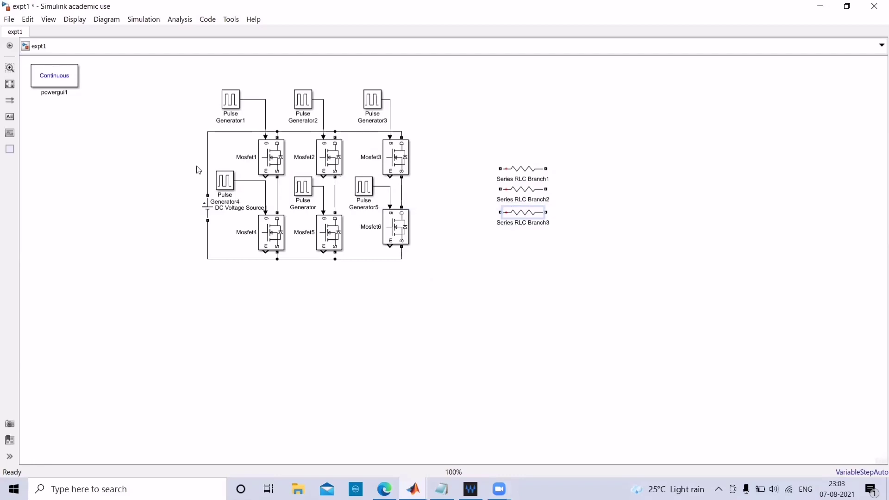
Move Mosfet4, Mosfet5 and Mosfet6 together downward to widen the gap between the two Mosfet rows
left_click_drag(214, 170, 287, 226)
left_click(212, 319)
left_click_drag(230, 218, 407, 222)
key("Down")
key("Down")
key("Down")
key("Down")
key("Down")
key("Down")
key("Down")
key("Down")
key("Down")
key("Down")
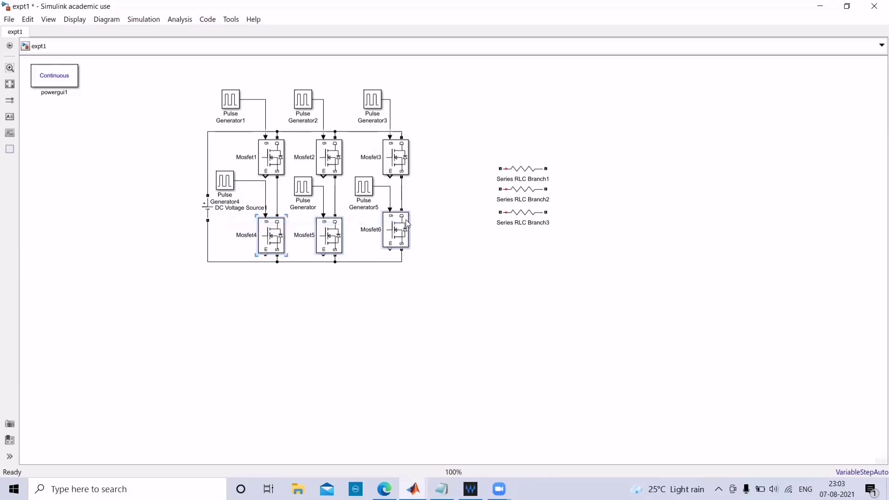
Move the three lower-row pulse generators down to just above Mosfet4, Mosfet5 and Mosfet6
left_click(215, 175)
left_click_drag(214, 176, 289, 201)
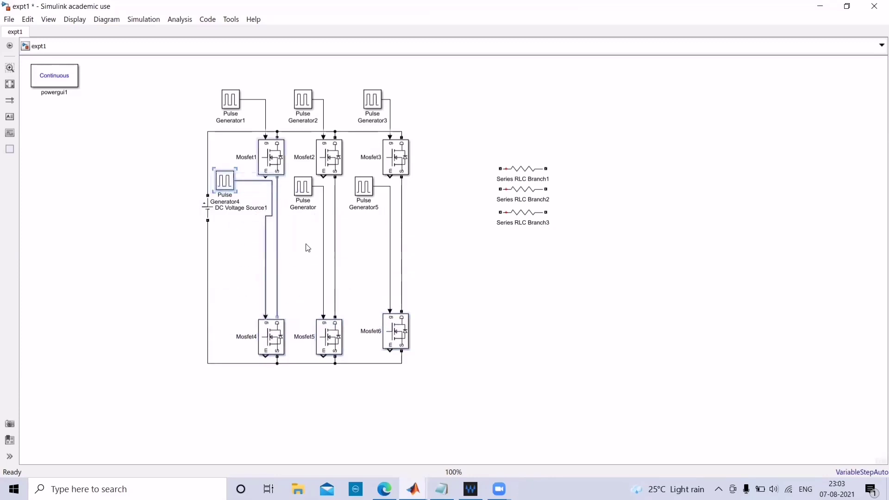
key("Down")
key("Down")
key("Down")
key("Down")
key("Down")
key("Down")
key("Down")
key("Down")
key("Down")
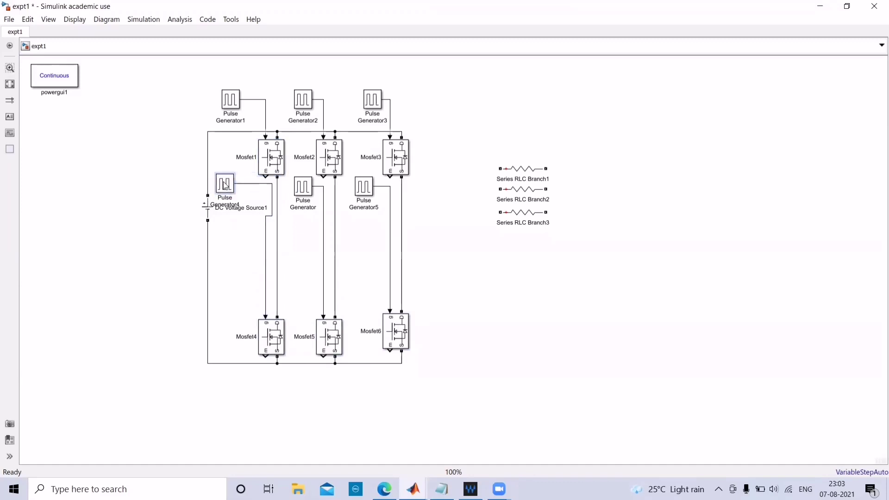
left_click(310, 188)
left_click_drag(310, 187, 310, 190)
key("Down")
key("Down")
key("Down")
key("Down")
key("Down")
key("Down")
key("Down")
key("Down")
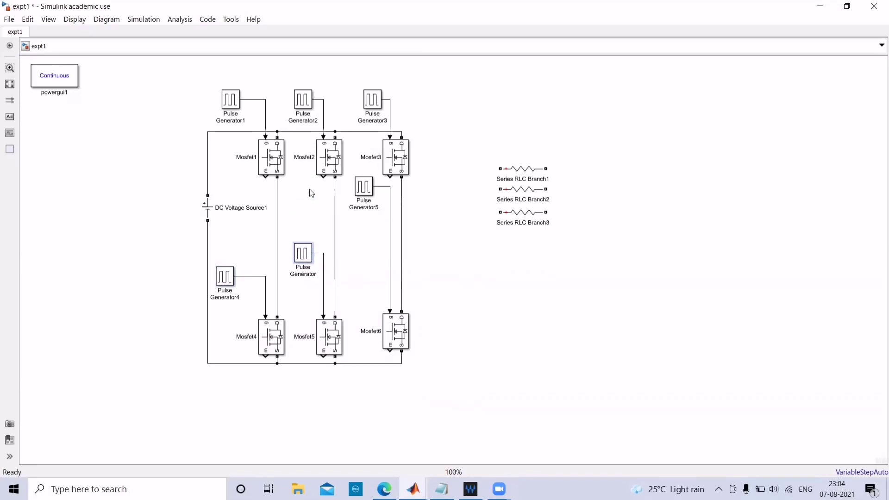
left_click(361, 193)
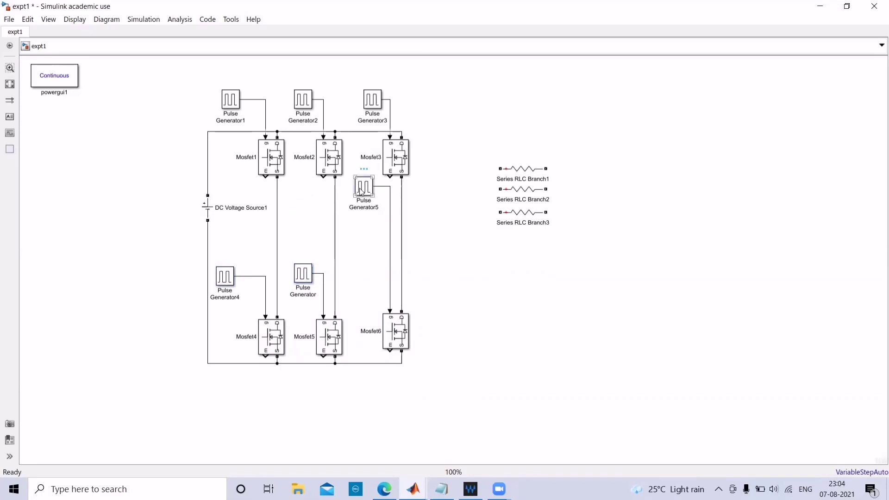
key("Down")
key("Down")
key("Down")
key("Down")
key("Down")
key("Down")
key("Down")
key("Down")
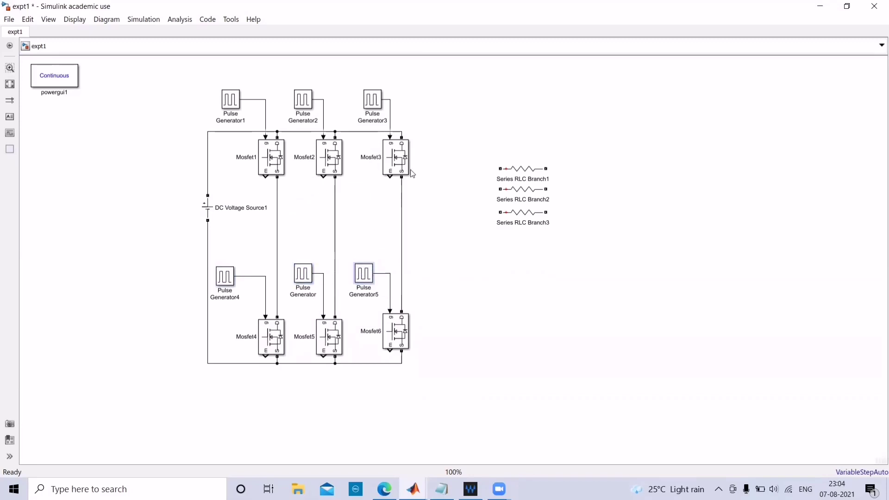
Place Series RLC Branch1 vertically beside the Mosfet3 leg, connect its upper end to the Mosfet1–Mosfet4 leg, and shorten the block
left_click(522, 172)
left_click_drag(522, 175, 449, 220)
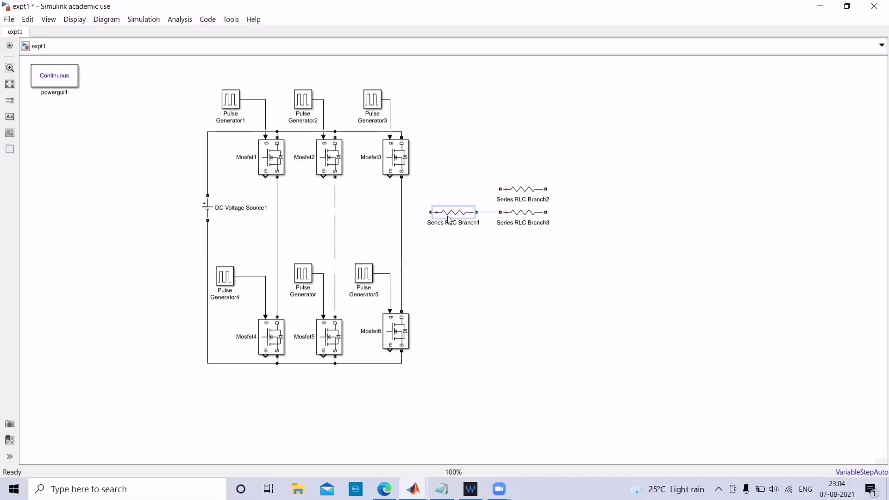
key("ctrl+r")
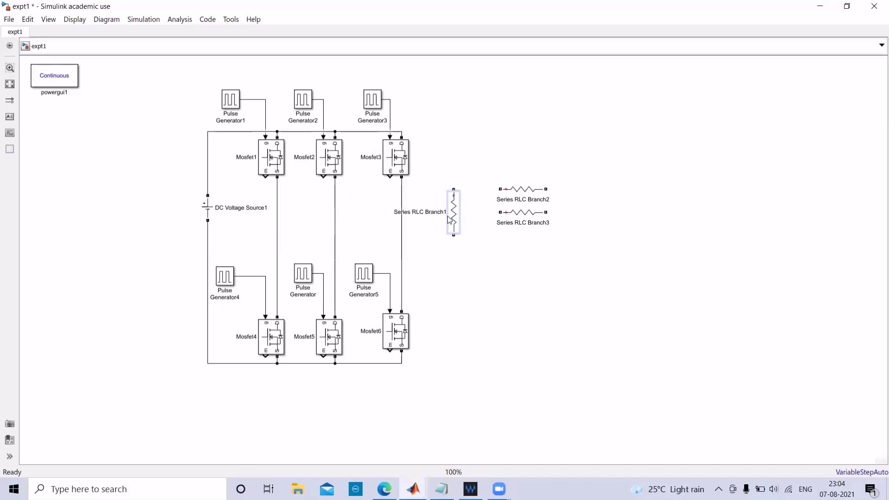
left_click_drag(453, 189, 277, 192)
left_click(453, 232)
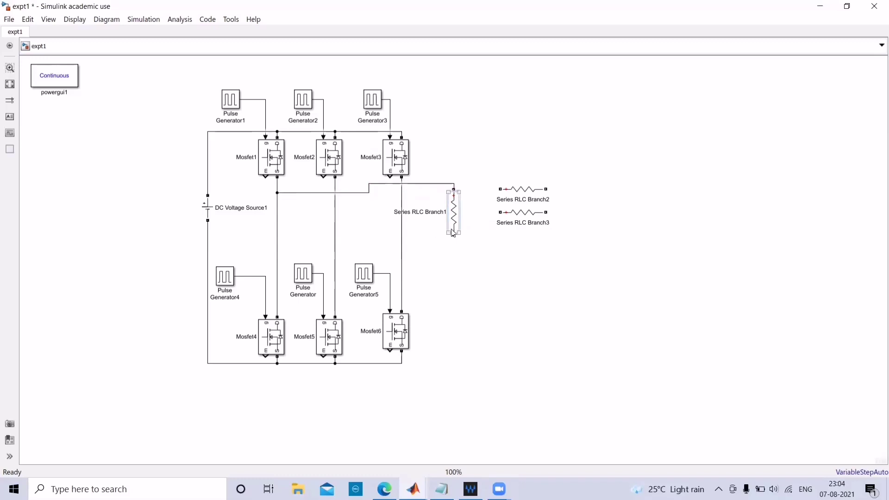
mouse_move(453, 233)
left_mouse_down()
mouse_move(453, 241)
mouse_move(448, 226)
left_mouse_up()
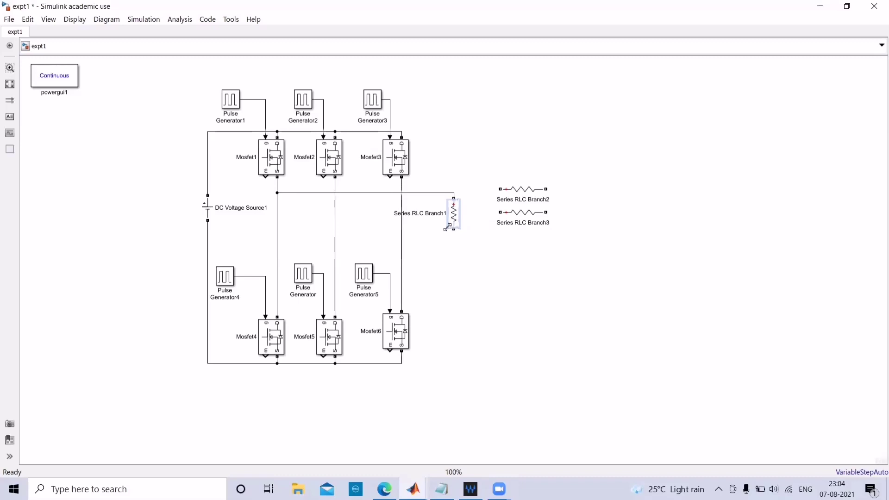
Rotate Series RLC Branch2 to vertical beside Series RLC Branch1, and place Series RLC Branch3 horizontally below them
left_click(539, 189)
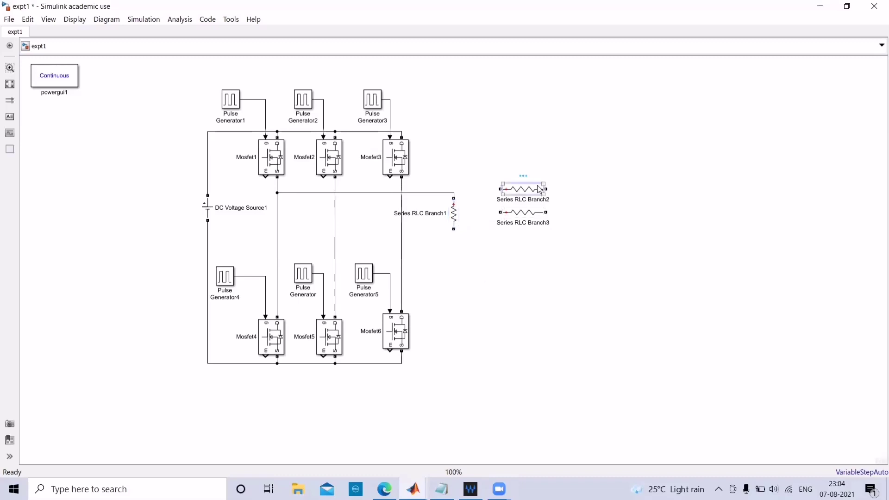
key("ctrl+r")
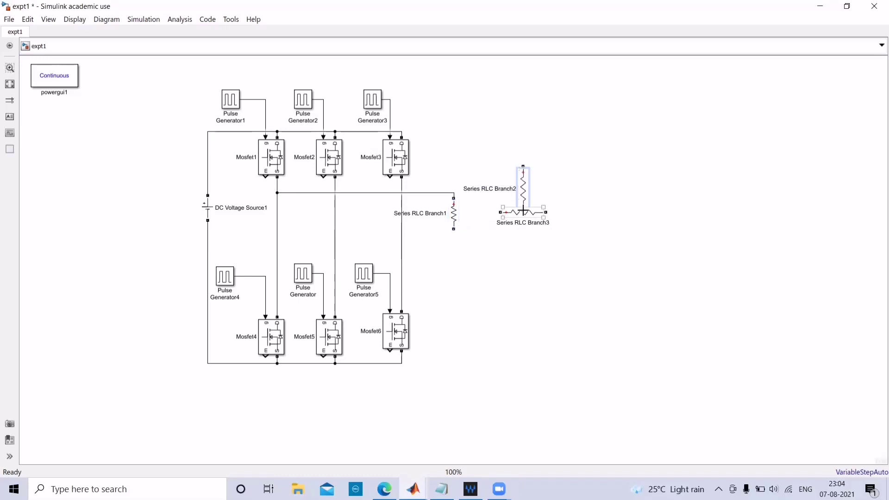
left_click(522, 222)
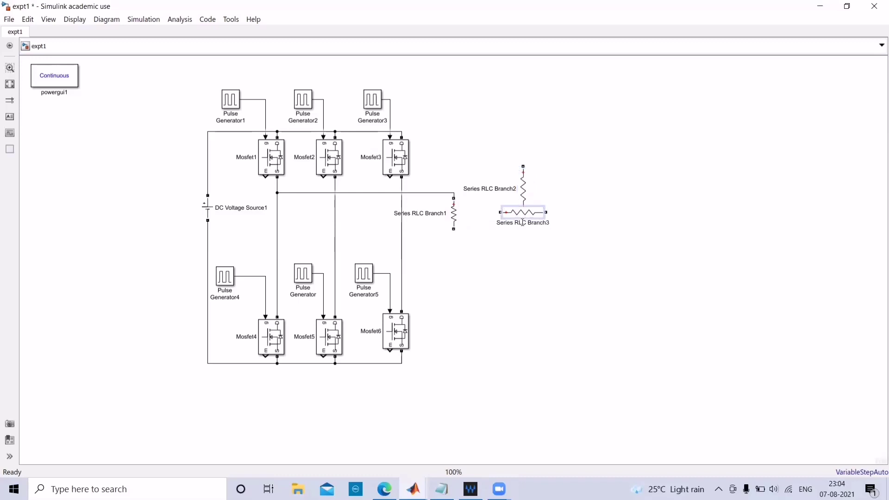
mouse_move(523, 214)
left_mouse_down()
mouse_move(528, 247)
mouse_move(533, 235)
mouse_move(522, 214)
left_mouse_up()
left_click_drag(523, 190, 494, 254)
left_click(534, 216)
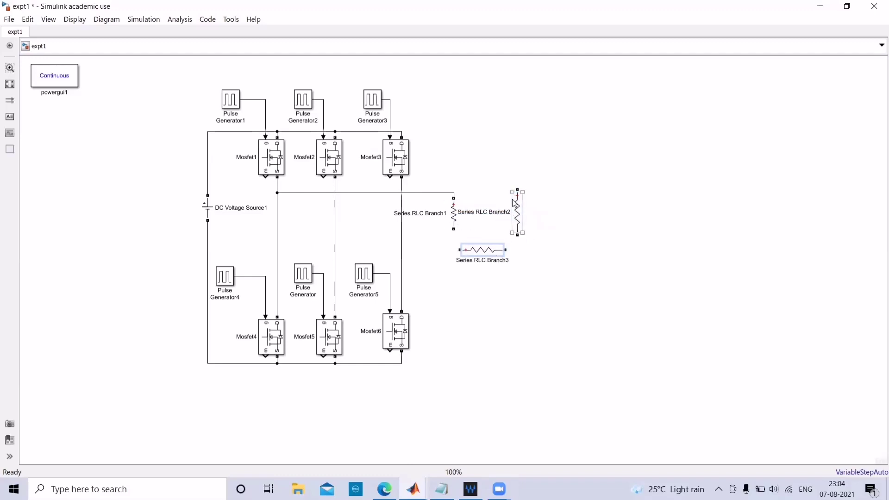
Connect the upper end of Series RLC Branch2 to the line feeding Series RLC Branch1, and shorten Series RLC Branch2
left_click_drag(517, 190, 454, 195)
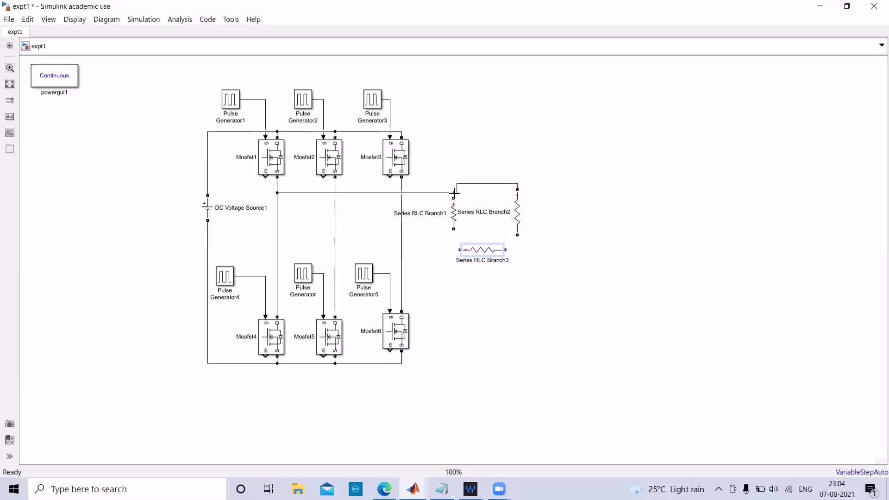
left_click(516, 228)
left_click_drag(512, 233, 514, 222)
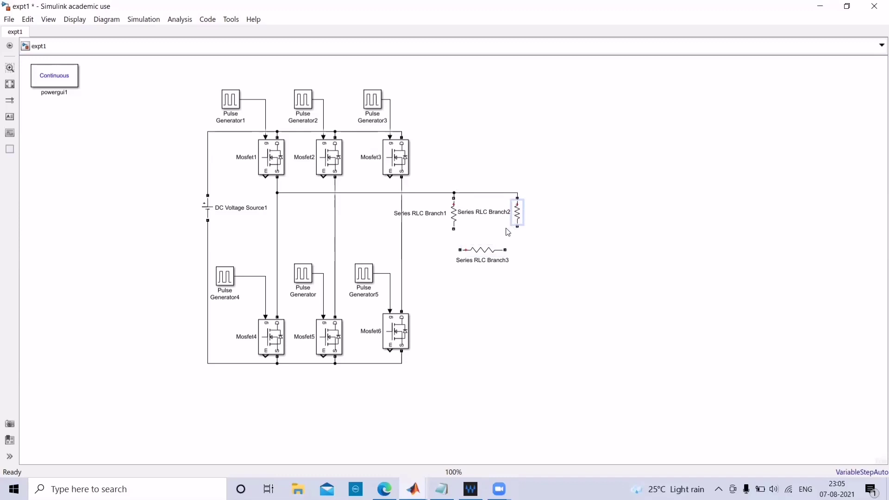
Connect a shortened Series RLC Branch3 between the lower ends of Branch1 and Branch2, and wire the Mosfet3–Mosfet6 leg to the Branch2–Branch3 node
left_click(483, 255)
left_click_drag(462, 254, 517, 225)
left_click(462, 255)
left_click(471, 233)
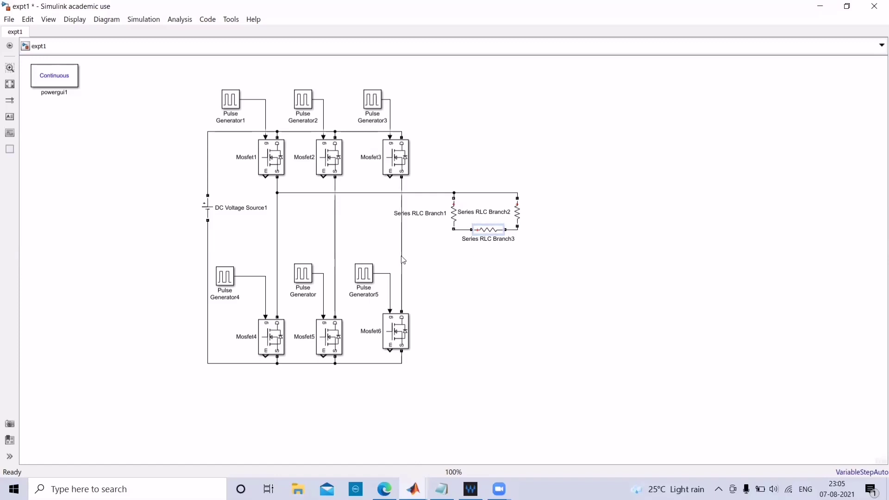
mouse_move(402, 257)
left_mouse_down()
mouse_move(449, 260)
mouse_move(508, 246)
mouse_move(511, 229)
left_mouse_up()
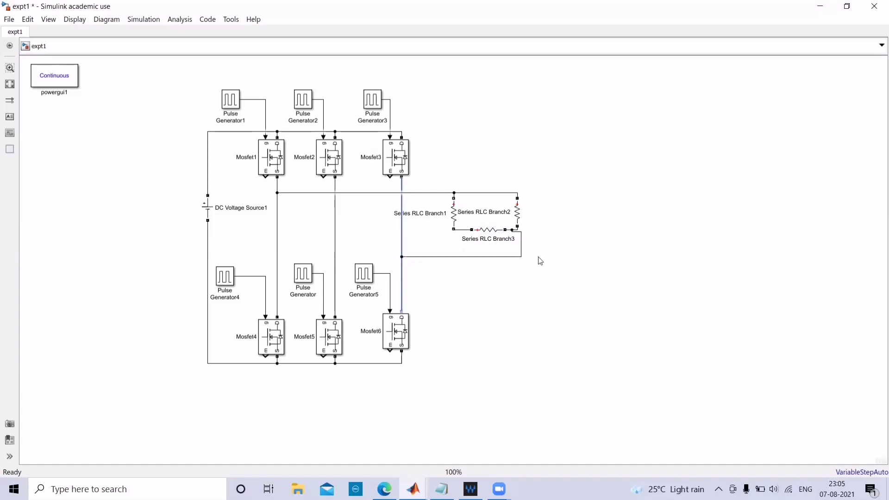
left_click(437, 247)
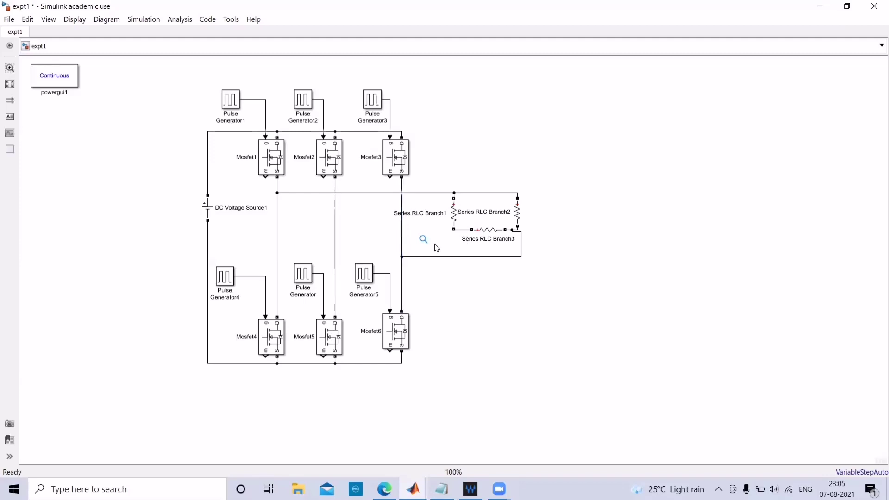
Search the block library for "current measurement" and add the Current Measurement block to the model
left_click(47, 20)
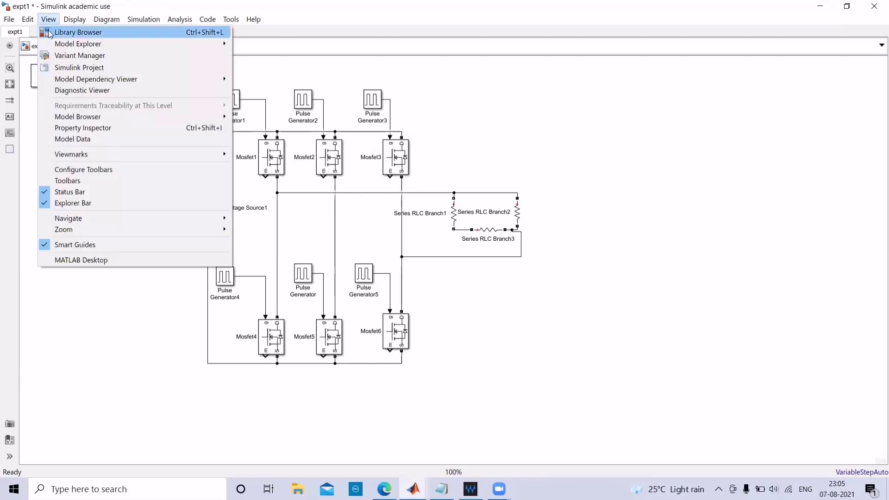
left_click(50, 32)
triple_click(70, 44)
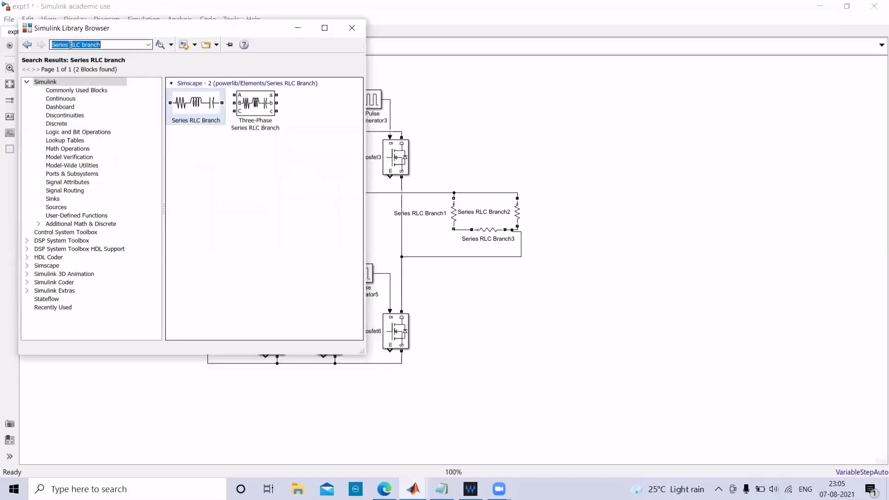
key("BackSpace")
type("c")
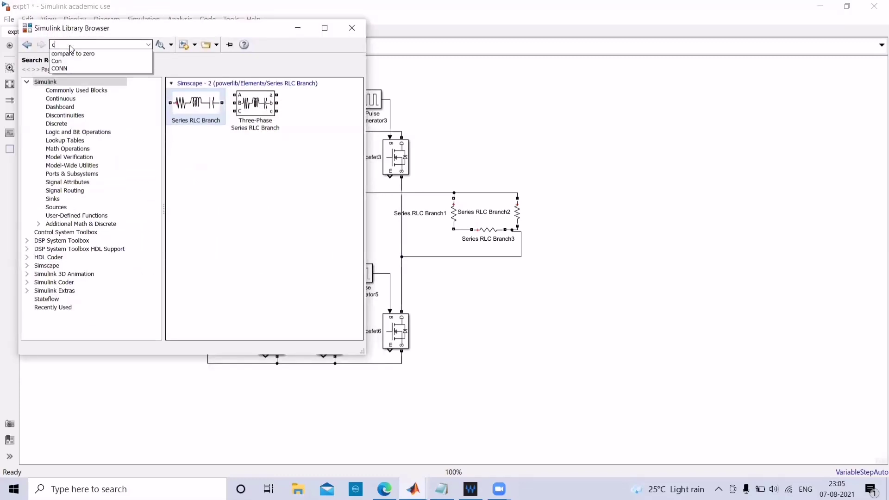
type("urrent")
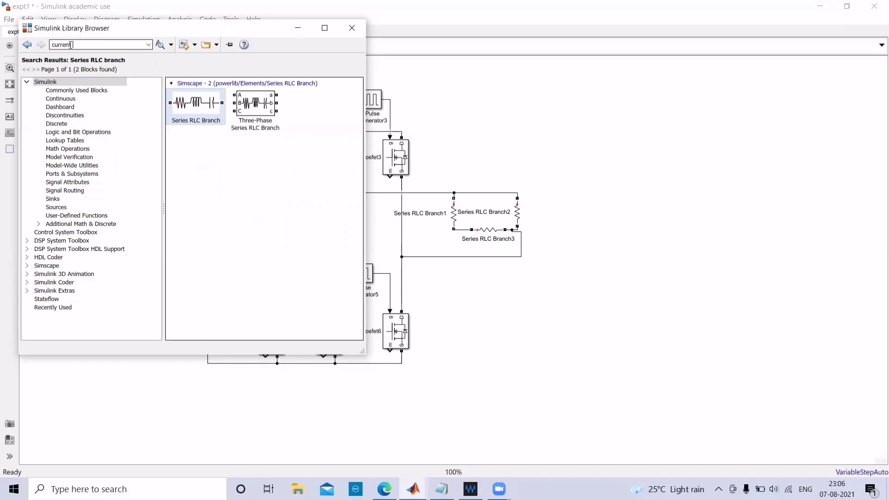
type(" measurement")
key("Return")
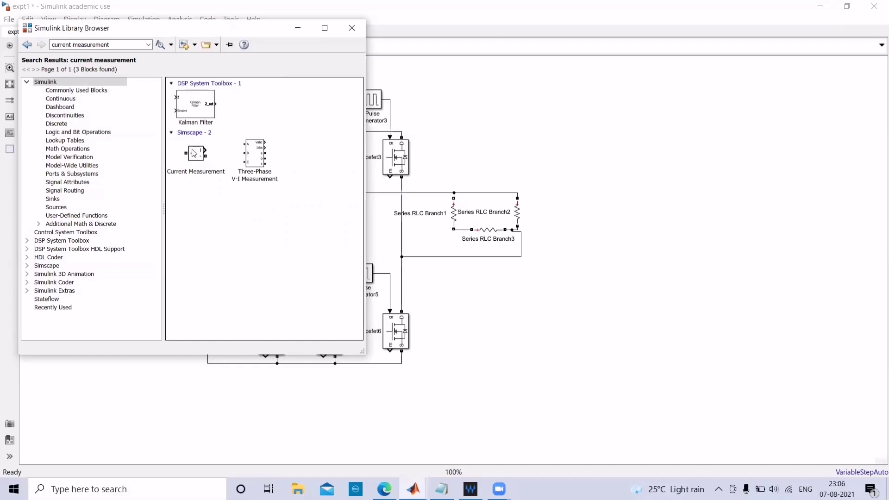
right_click(194, 153)
left_click(206, 156)
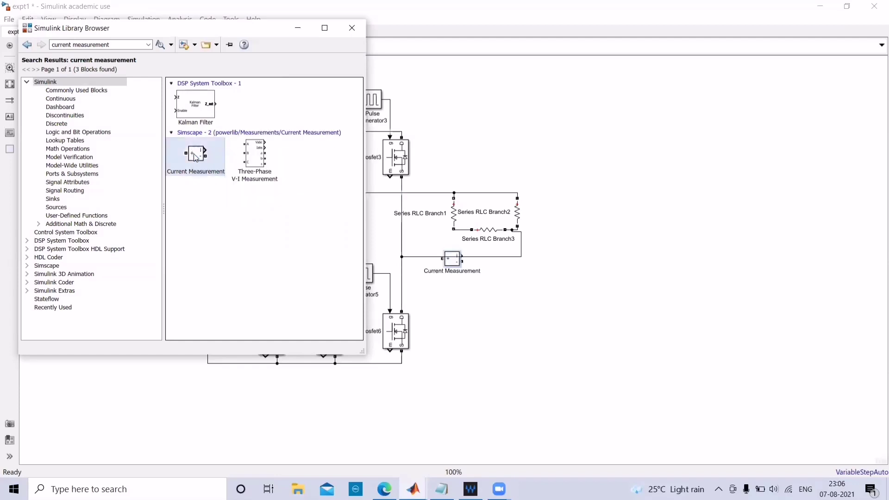
Search the block library for "voltage measurement" and add the Voltage Measurement block to the model
double_click(69, 44)
key("BackSpace")
type("voltage")
key("Return")
right_click(192, 103)
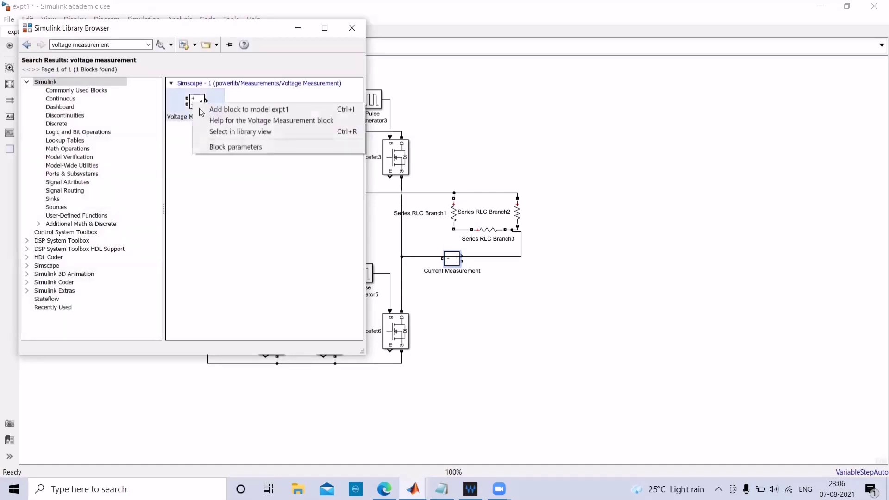
left_click(204, 110)
left_click(297, 28)
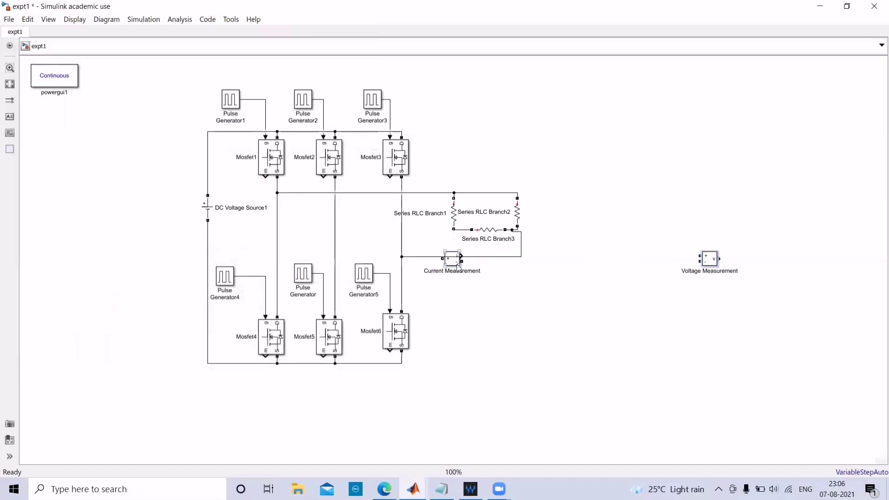
Wire the Current Measurement block between the Mosfet2–Mosfet5 leg and the node joining Series RLC Branch1 and Branch3
left_click_drag(455, 267, 335, 229)
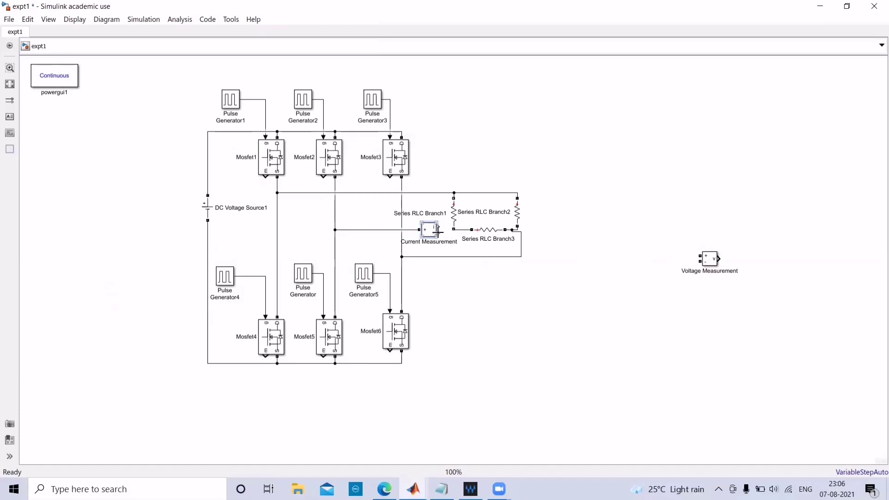
left_click_drag(437, 231, 458, 228)
Place Voltage Measurement above the load, wiring its positive input to the Branch1–Branch3 node and its negative input to the Mosfet1 phase line
left_click_drag(690, 261, 469, 228)
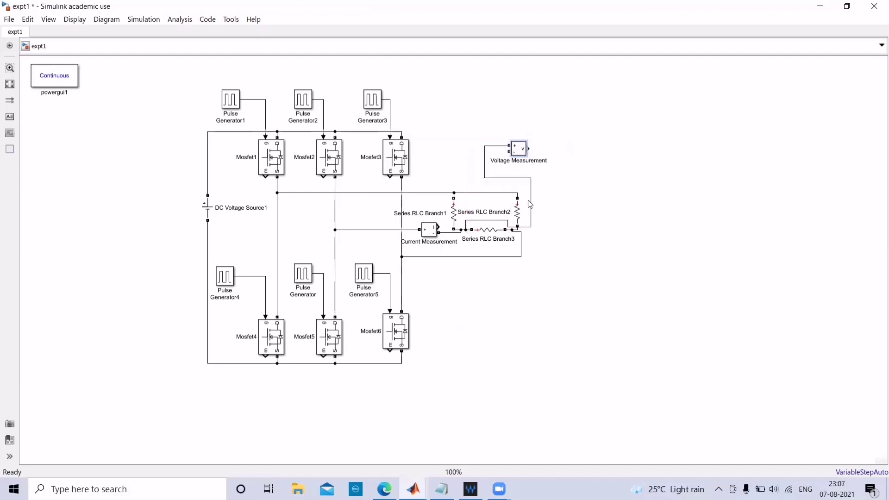
left_click_drag(532, 204, 426, 218)
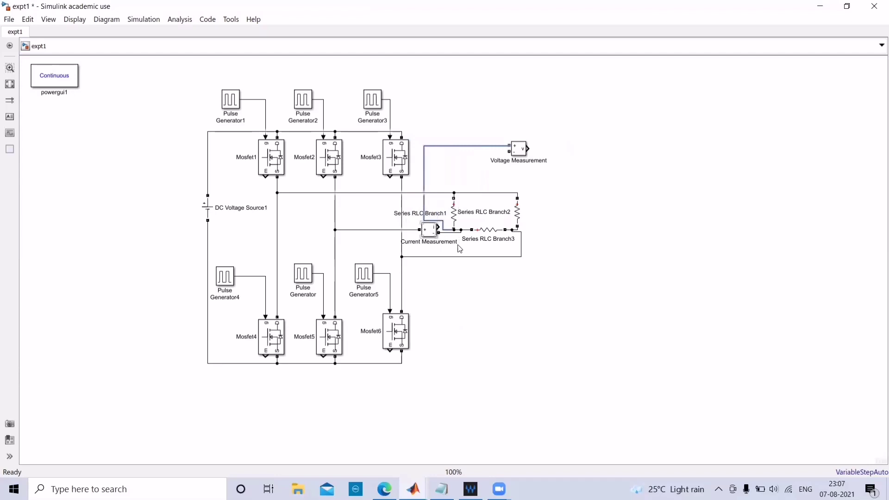
left_click(507, 320)
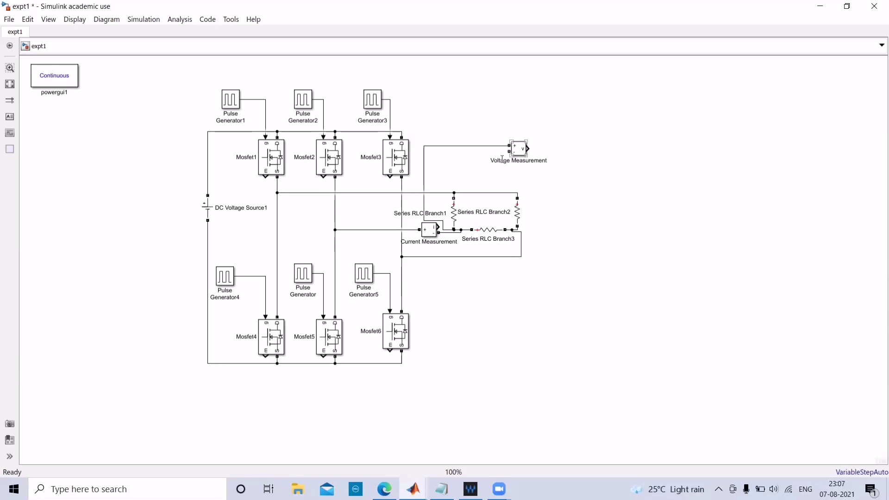
mouse_move(509, 151)
left_mouse_down()
mouse_move(462, 189)
mouse_move(468, 194)
left_mouse_up()
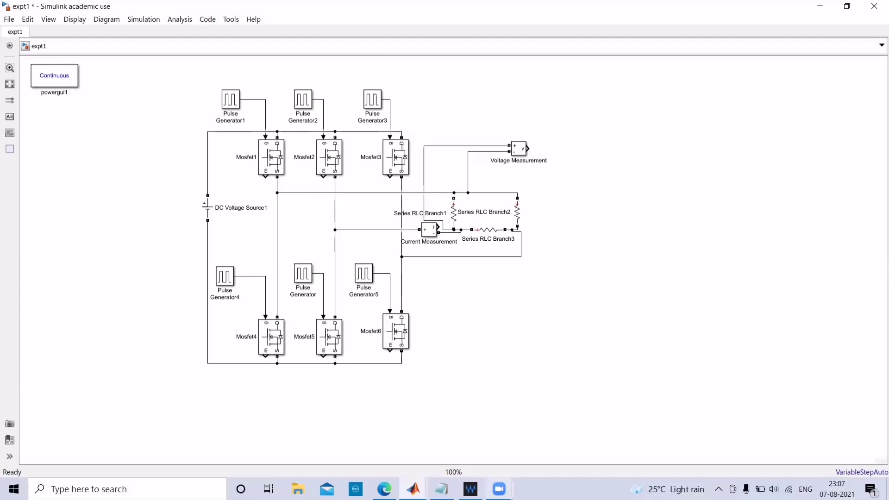
Check the problem statement in Notepad, and connect a copy of the Voltage Measurement block across Series RLC Branch2 in the model
left_click(442, 488)
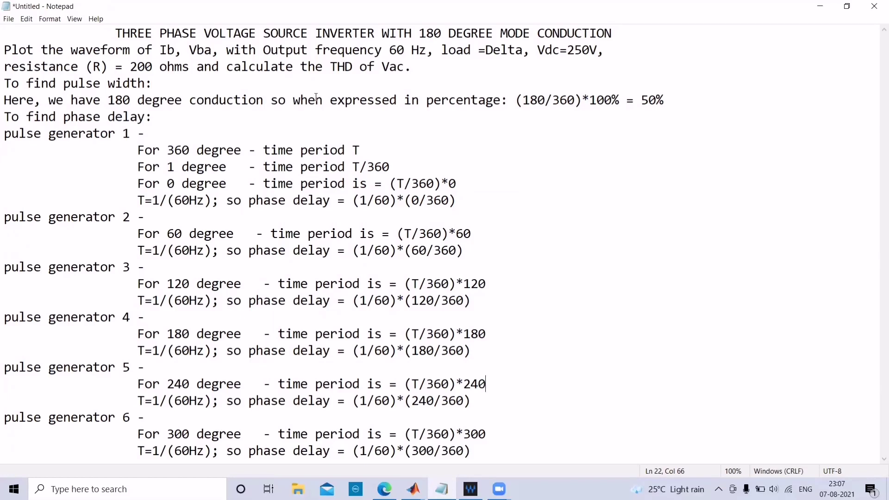
left_click(820, 6)
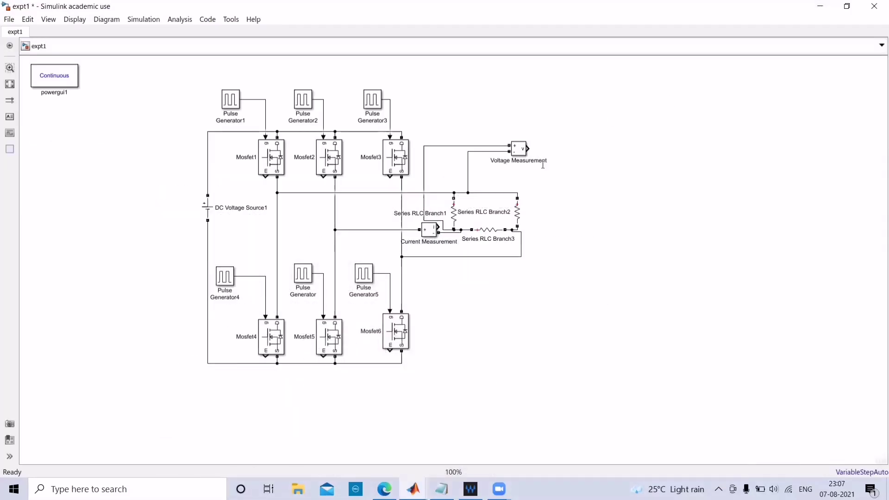
mouse_move(519, 149)
left_mouse_down()
mouse_move(547, 162)
mouse_move(558, 215)
mouse_move(565, 202)
mouse_move(517, 193)
mouse_move(520, 230)
left_mouse_up()
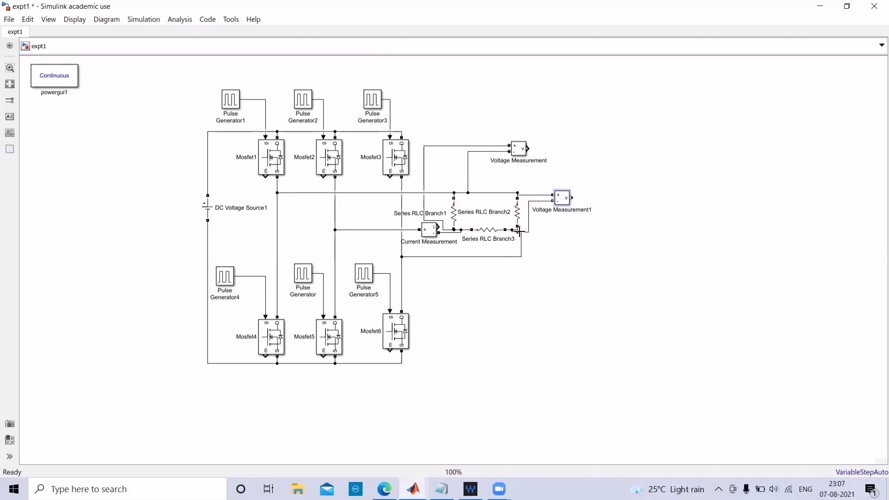
Search the block library for "THD", add the powerlib_meascontrol THD block, and place it in line with the output of Voltage Measurement1
left_click(48, 19)
left_click(52, 31)
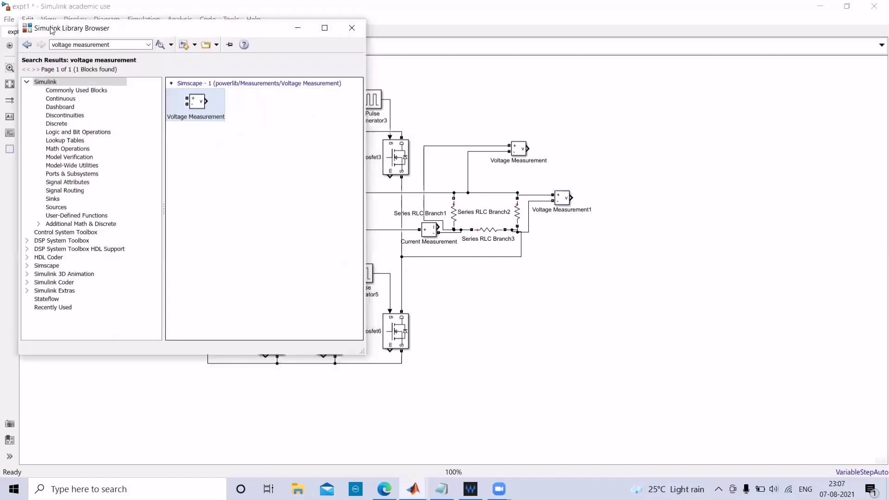
left_click(66, 43)
key("BackSpace")
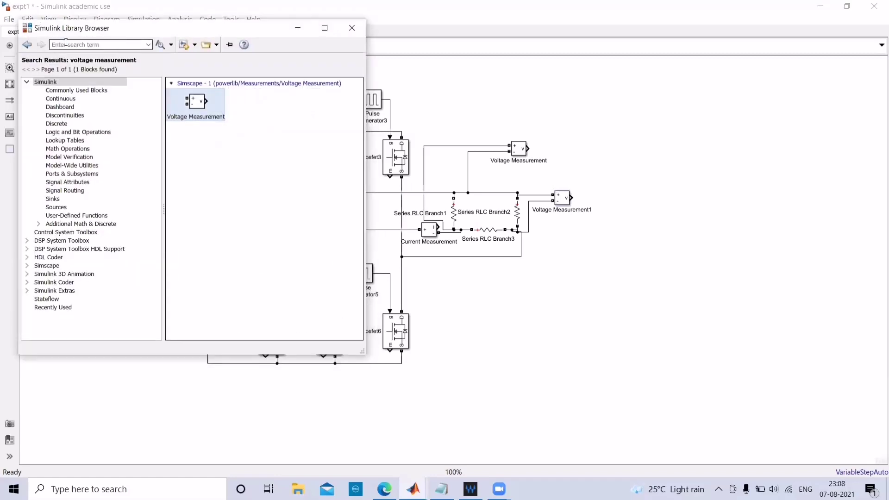
type("THD")
key("Return")
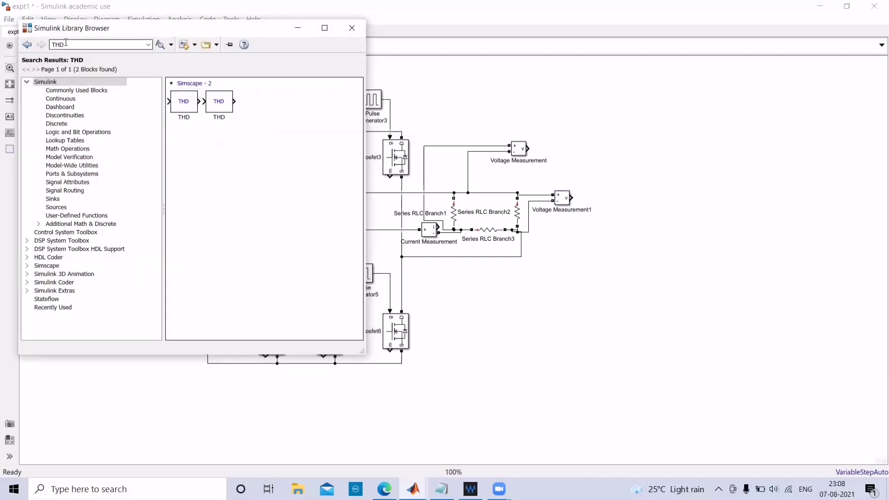
right_click(187, 108)
left_click(208, 110)
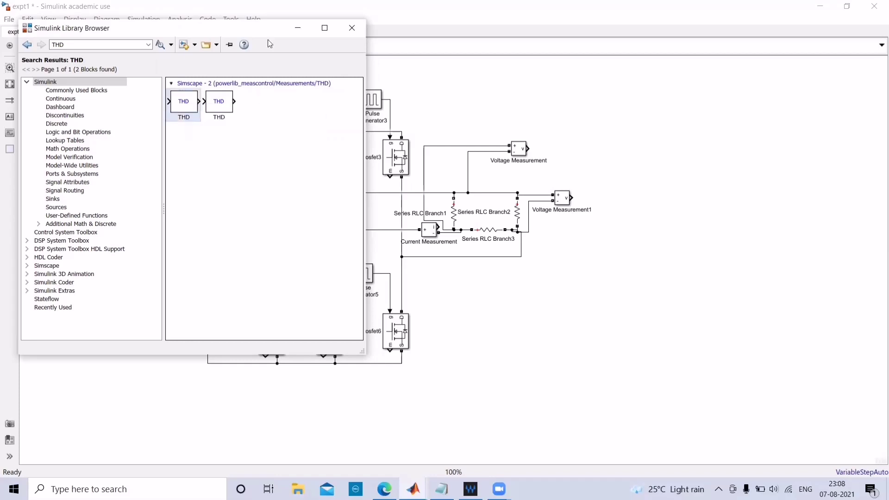
left_click(298, 29)
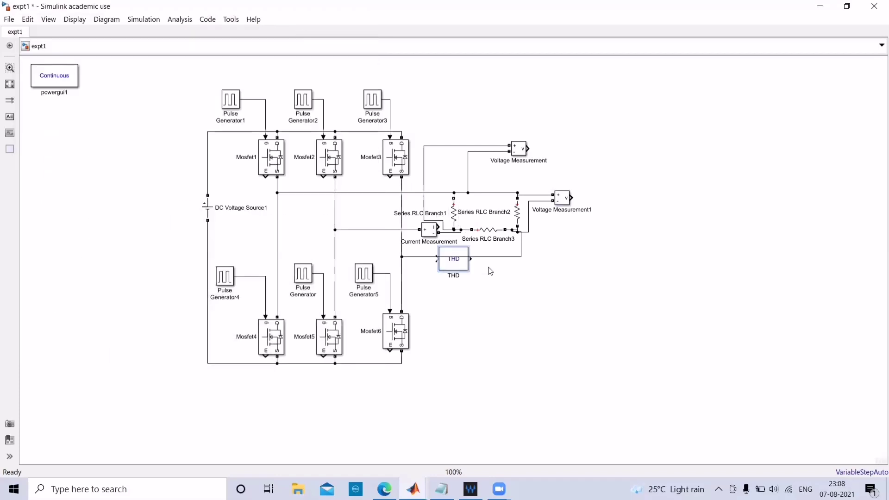
left_click_drag(461, 263, 638, 205)
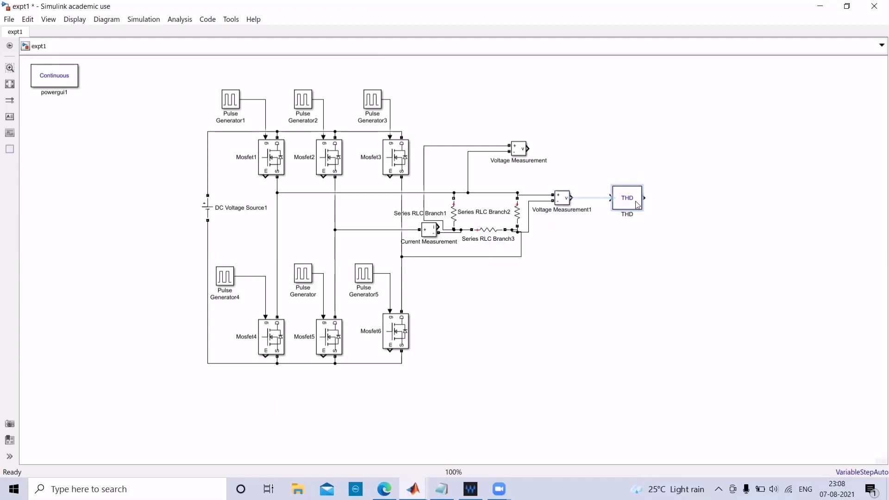
Connect the output of Voltage Measurement1 to the THD block, and search the block library for "DISPLAY"
left_click(601, 198)
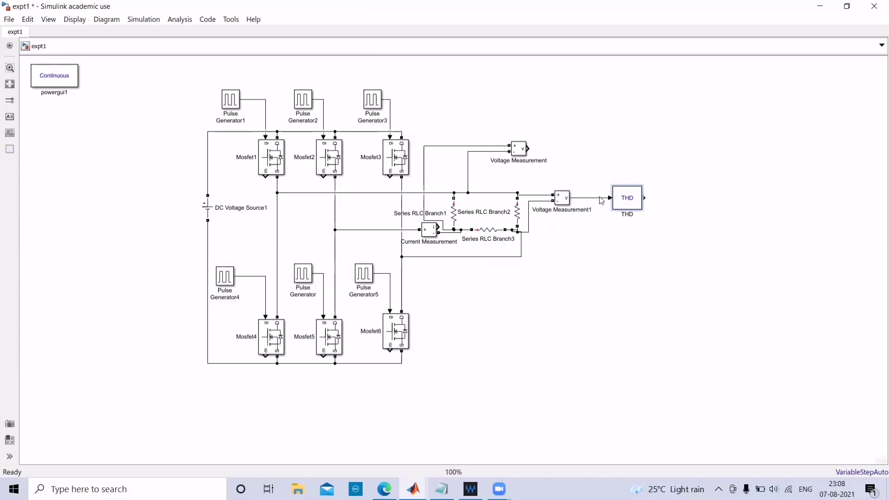
left_click(81, 20)
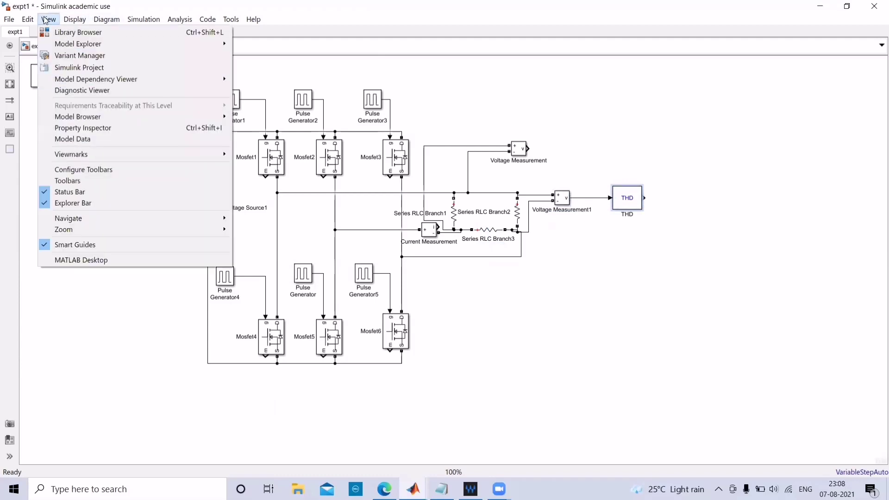
left_click(77, 32)
double_click(62, 45)
key("BackSpace")
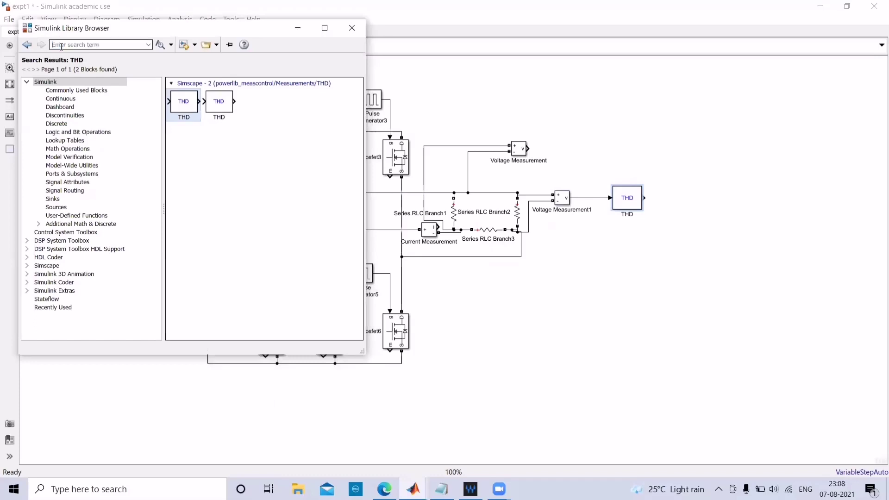
type("DISPLAY")
key("Return")
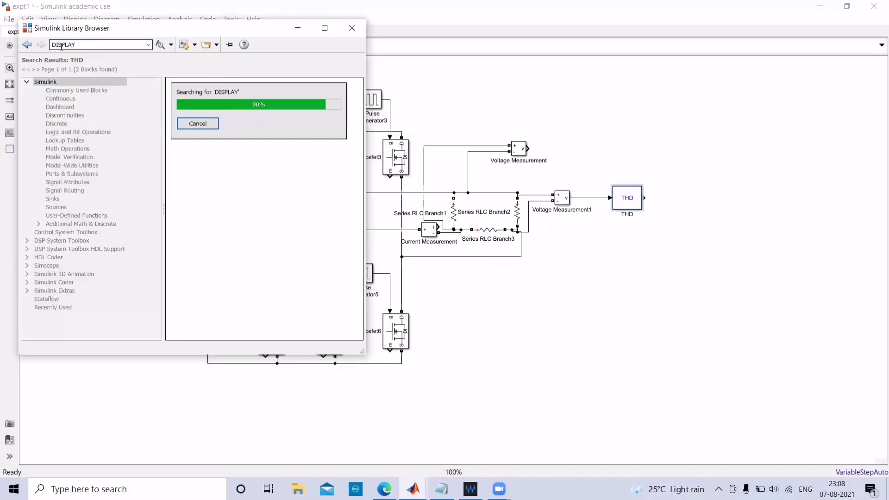
Add the Display block and a Scope block from the library search results to model expt1
right_click(259, 285)
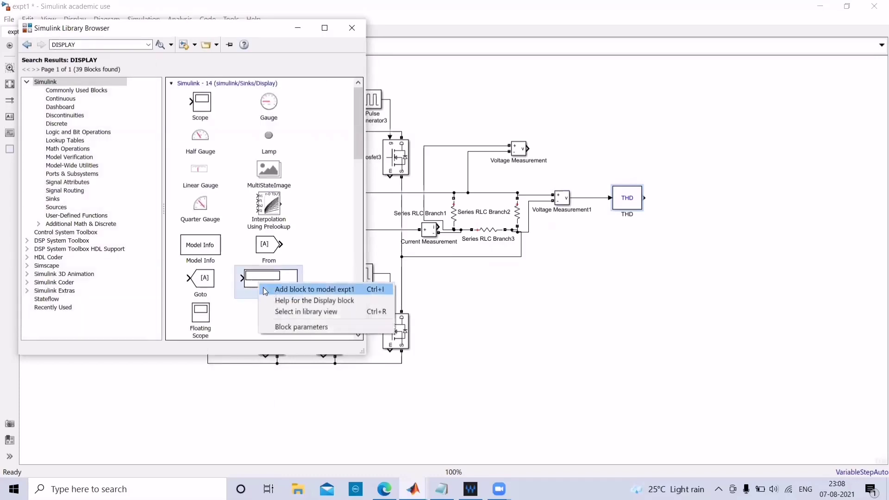
left_click(264, 290)
right_click(206, 104)
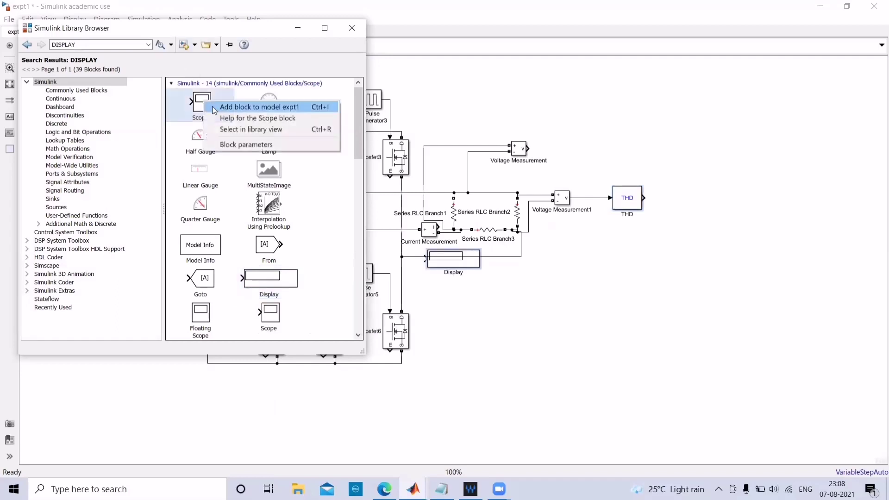
left_click(215, 108)
left_click(298, 29)
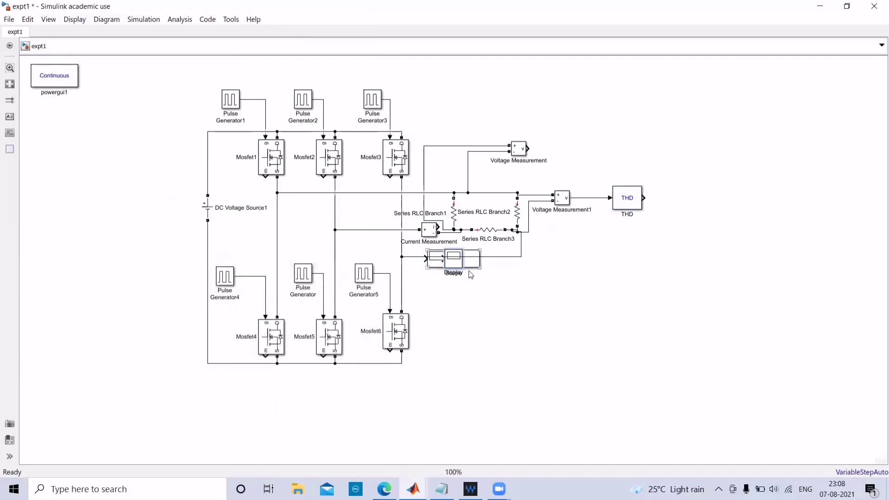
Place the Scope on the output of Voltage Measurement and the Display on the output of the THD block, connecting both
mouse_move(458, 264)
left_mouse_down()
mouse_move(510, 229)
mouse_move(575, 134)
mouse_move(561, 146)
mouse_move(528, 148)
left_mouse_up()
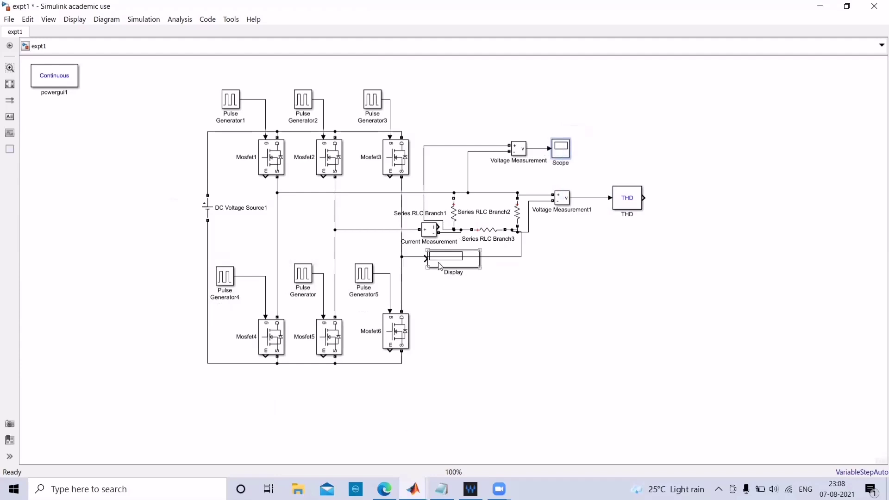
left_click_drag(443, 265, 678, 203)
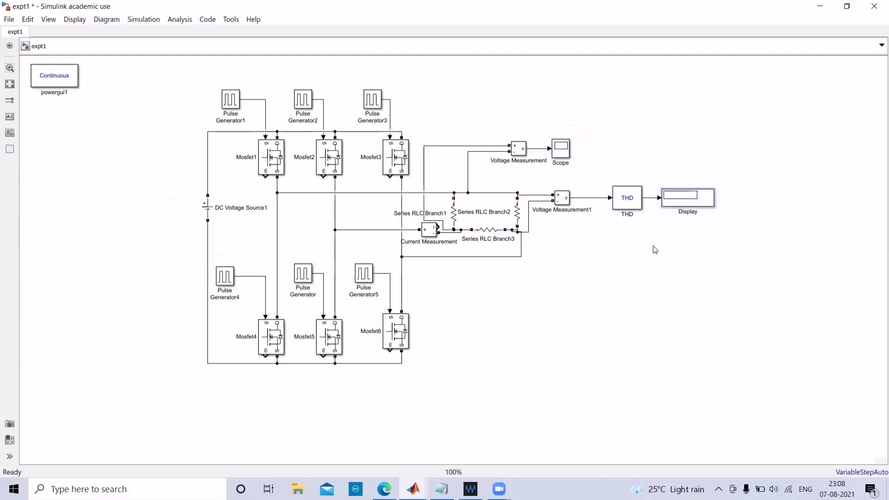
left_click(638, 297)
Set Pulse Generator1's period to 1/60 s and its pulse width to 50% of the period
double_click(236, 104)
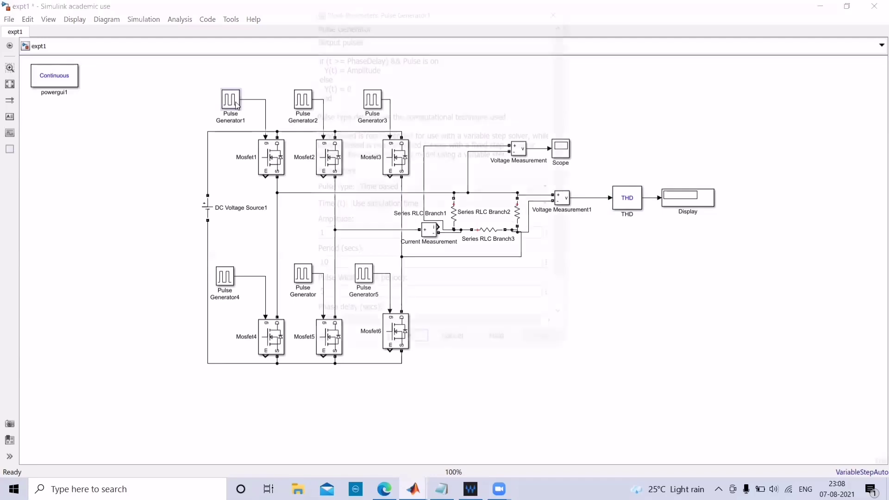
scroll(562, 301, "down", 2)
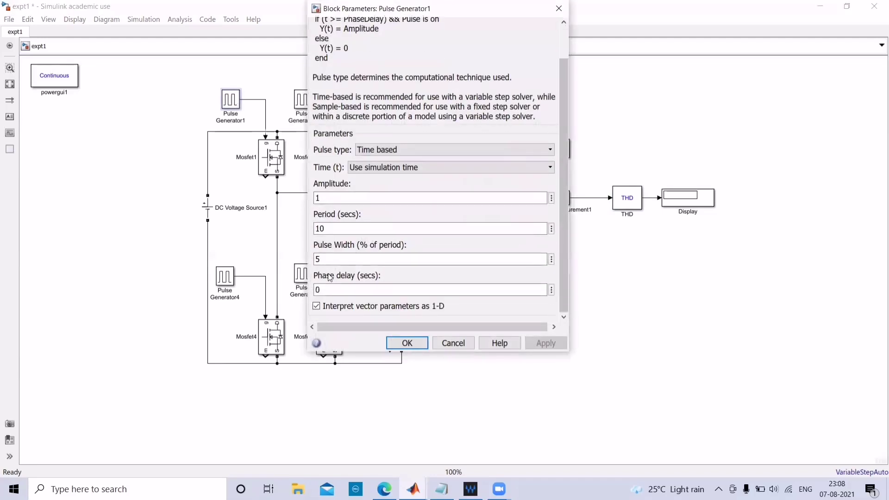
double_click(337, 227)
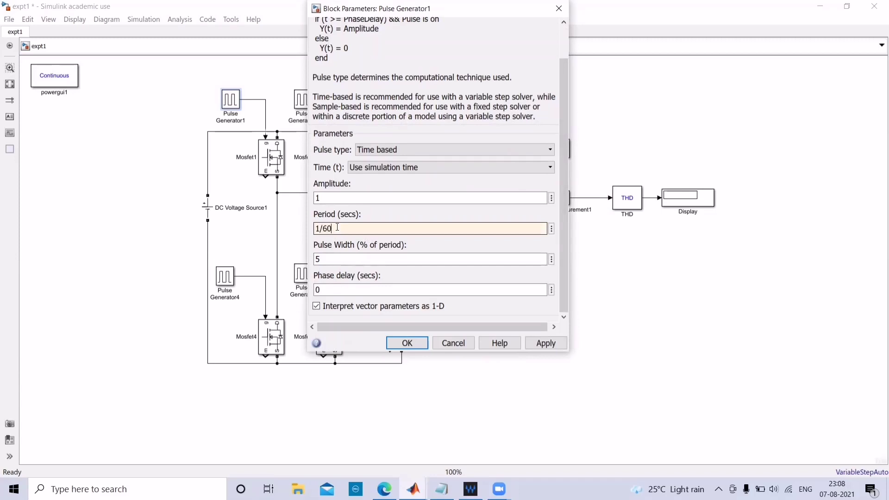
double_click(325, 262)
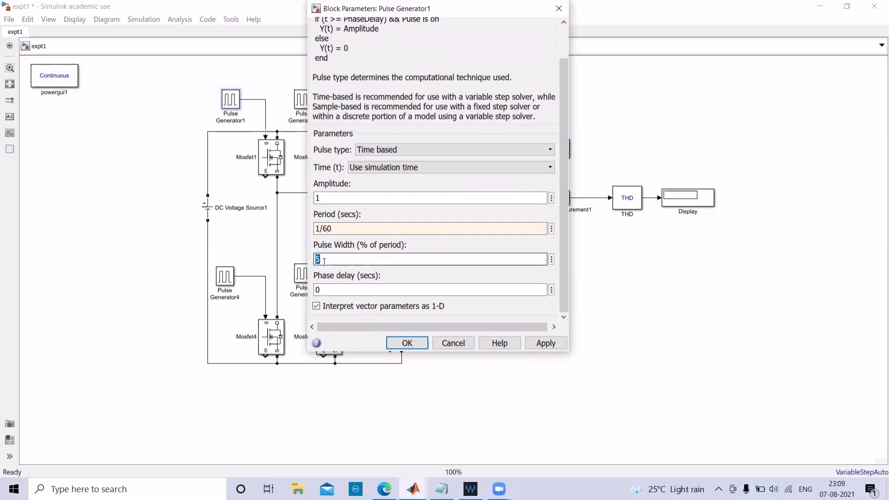
key("BackSpace")
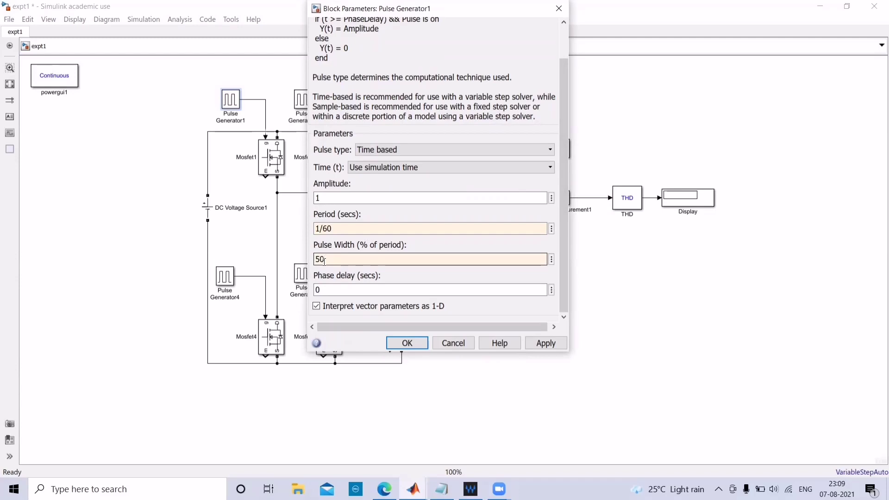
Copy pulse generator 2's phase delay expression (1/60)*(60/360) from the Notepad notes, and accept the Pulse Generator1 parameters in the Simulink model
key("alt+Tab")
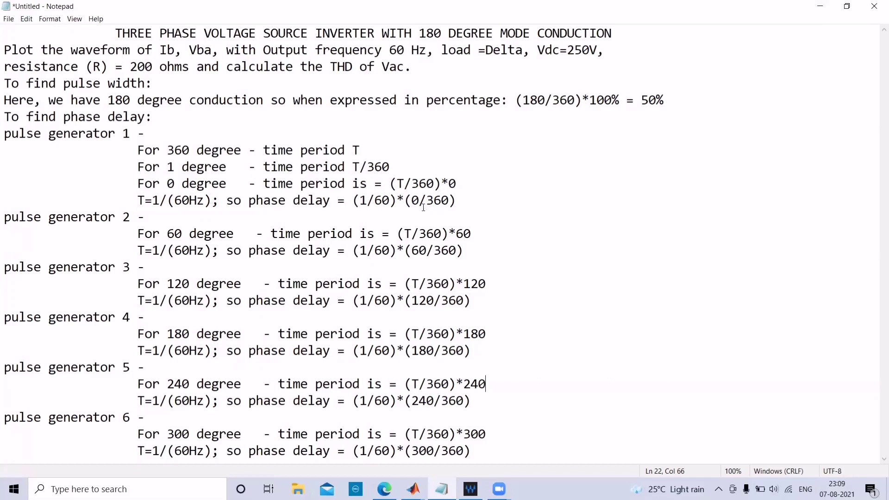
left_click_drag(353, 202, 467, 203)
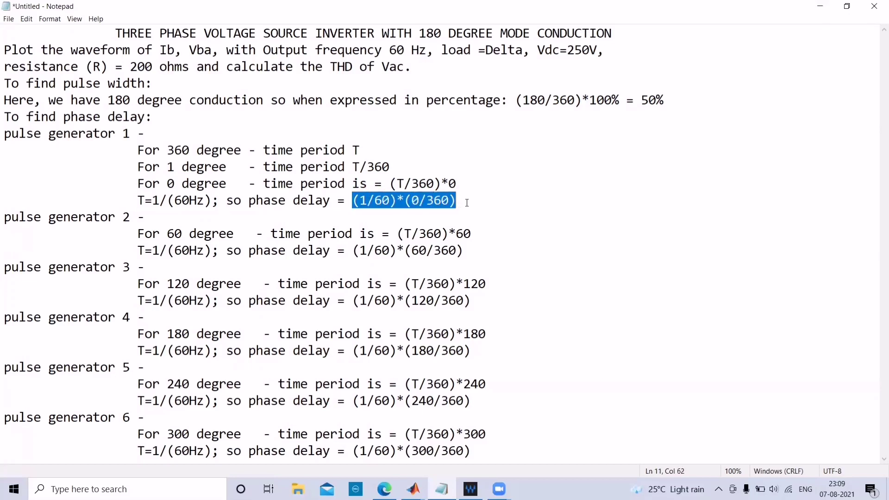
left_click(481, 235)
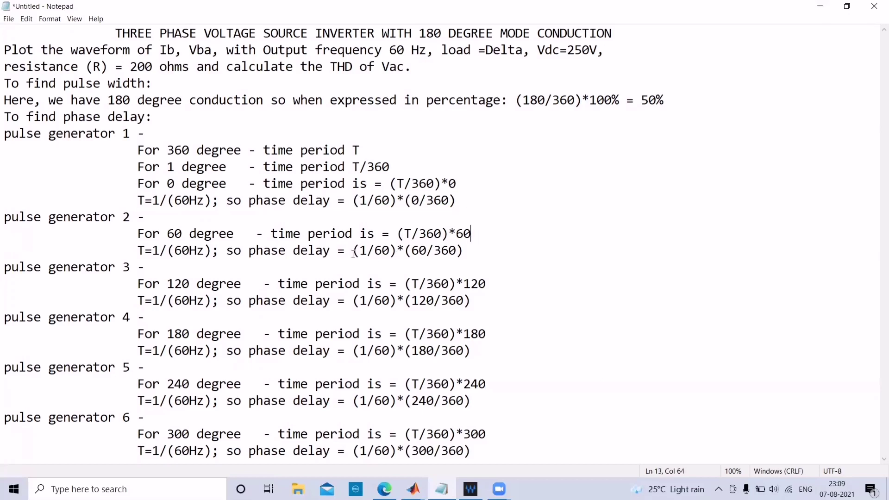
left_click_drag(354, 252, 460, 254)
key("ctrl+c")
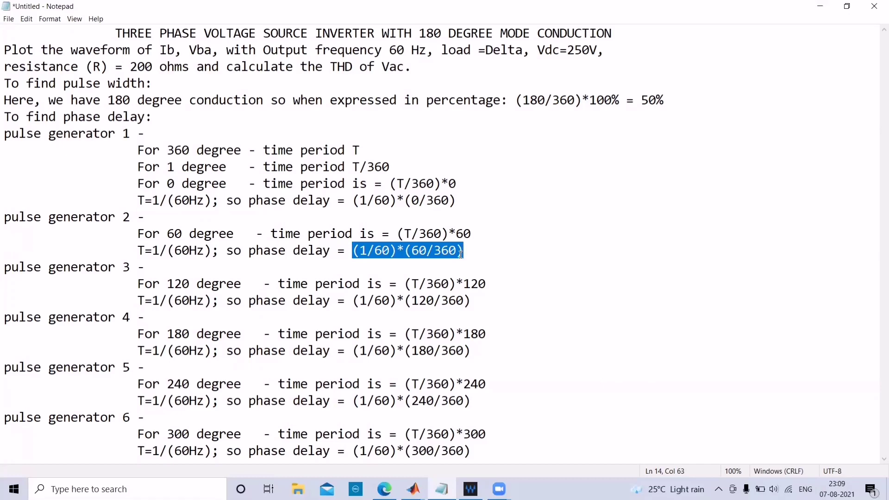
left_click(820, 6)
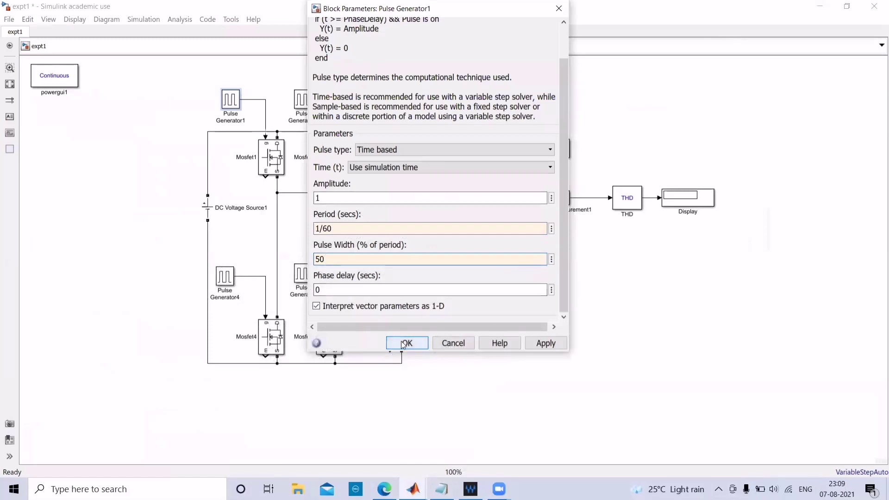
left_click(405, 341)
Set Pulse Generator5's period to 1/60 s, pulse width to 50% and phase delay to (1/60)*(60/360)
double_click(365, 274)
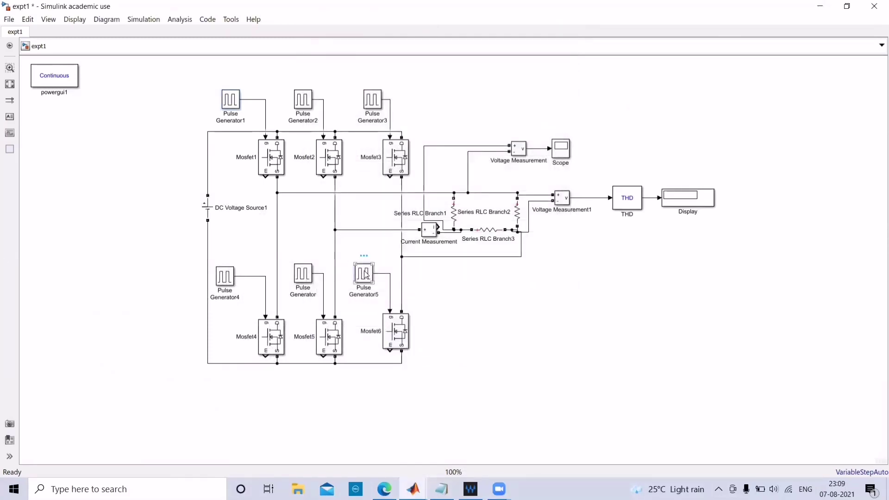
scroll(728, 446, "down", 2)
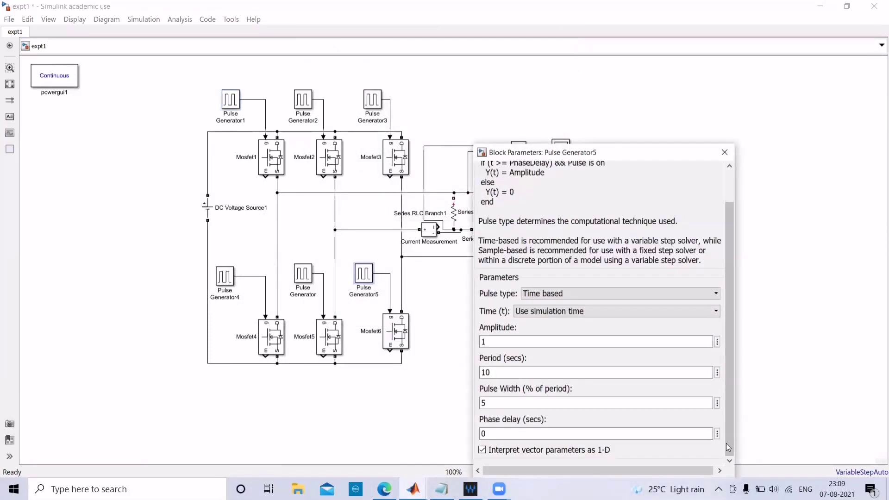
double_click(497, 373)
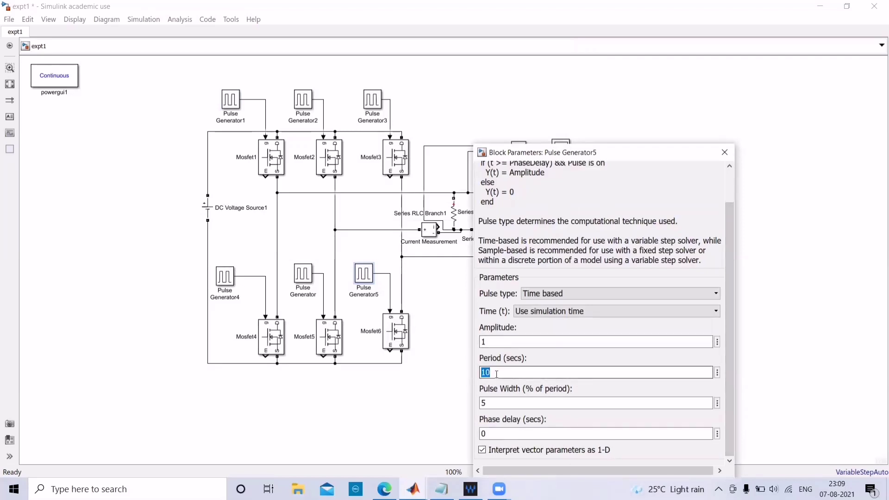
type("1/60")
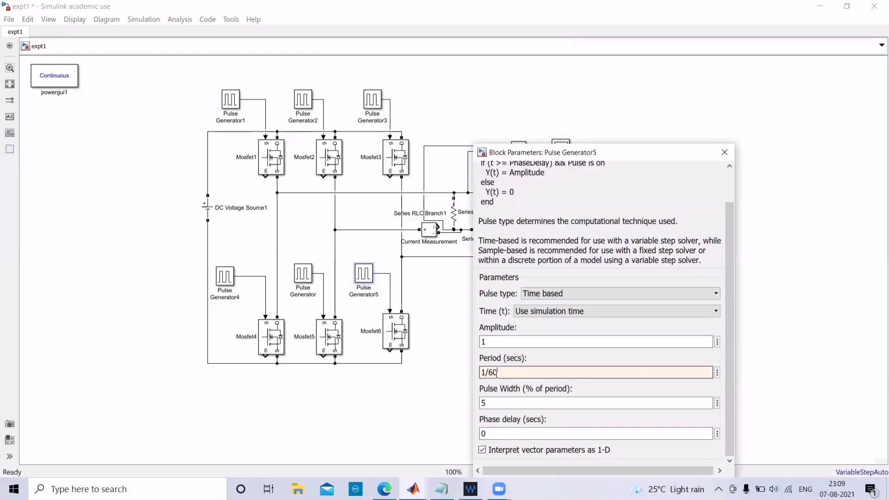
double_click(500, 407)
type("50")
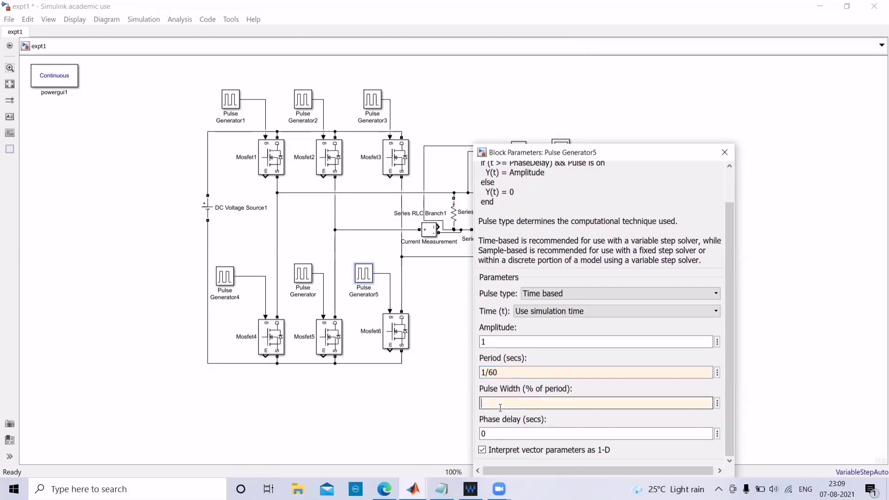
double_click(493, 433)
type("(1/60)*(60/360)")
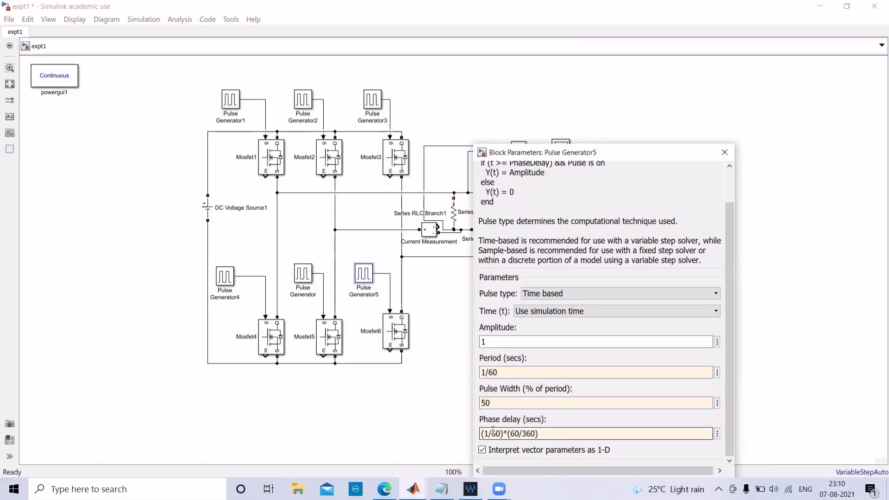
key("Return")
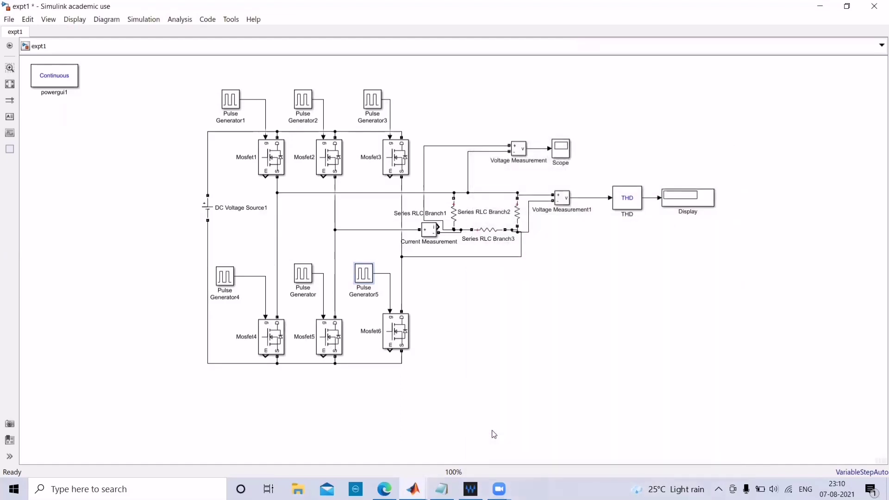
Set Pulse Generator2's period to 1/60 s and its pulse width to 50% of the period
double_click(303, 99)
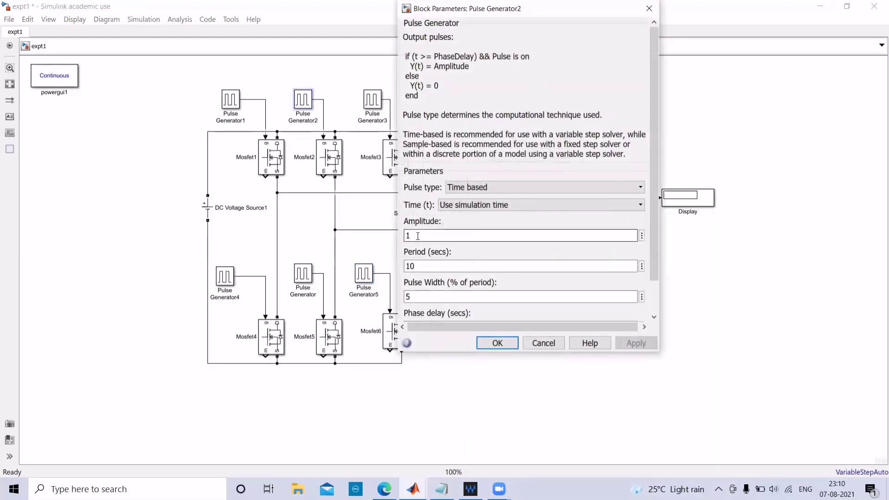
double_click(429, 266)
key("BackSpace")
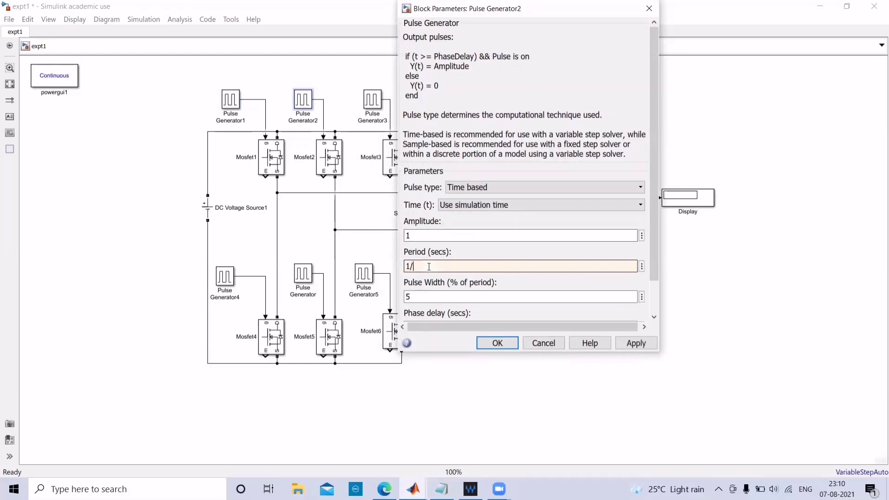
double_click(421, 296)
key("BackSpace")
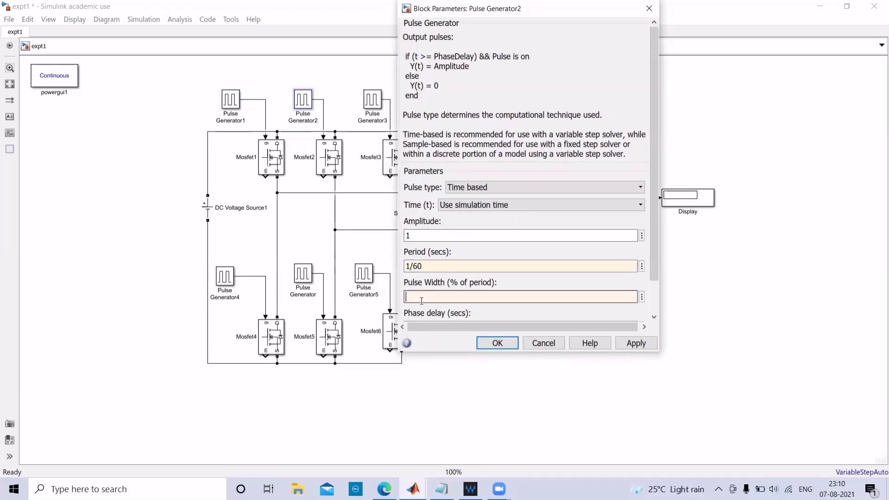
type("50")
Set Pulse Generator2's phase delay to (1/60)*(120/360), reusing the copied expression, and accept its parameters
scroll(654, 301, "down", 2)
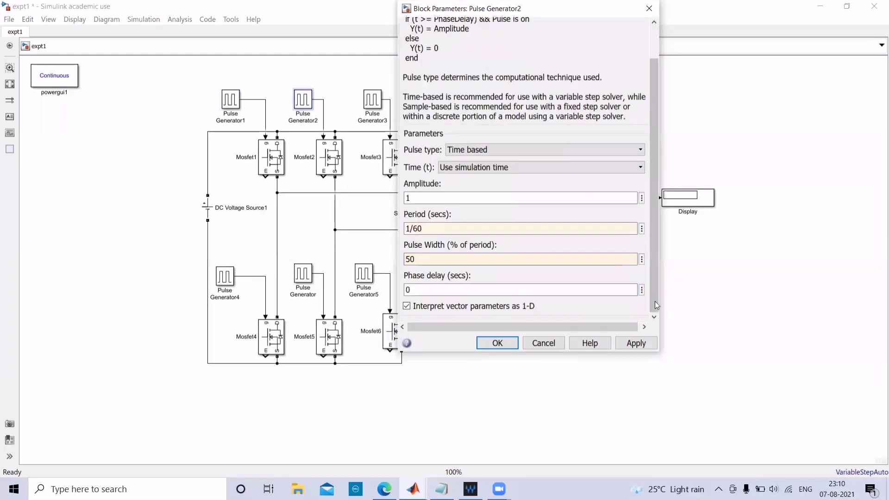
double_click(465, 292)
key("BackSpace")
key("ctrl+v")
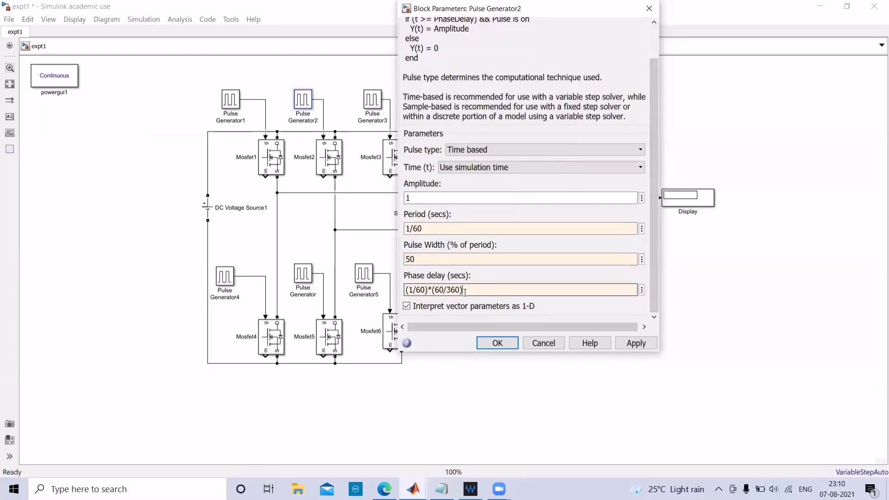
left_click(441, 289)
key("BackSpace")
type("12")
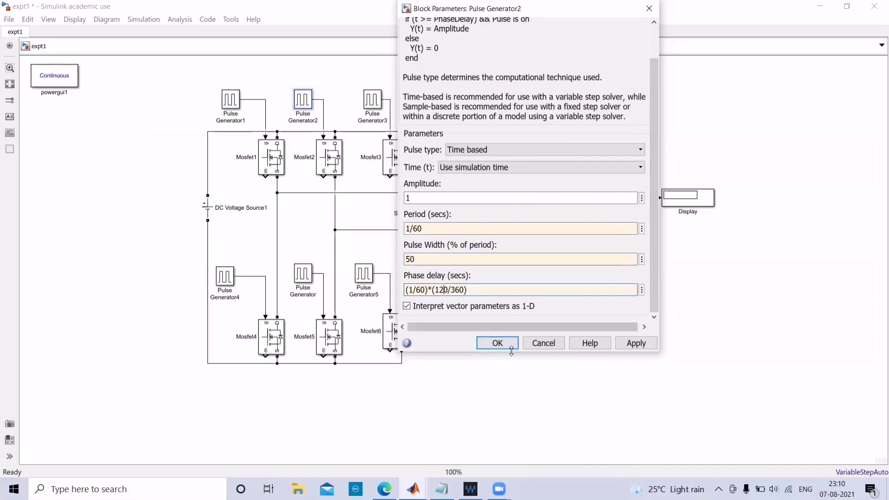
left_click(497, 344)
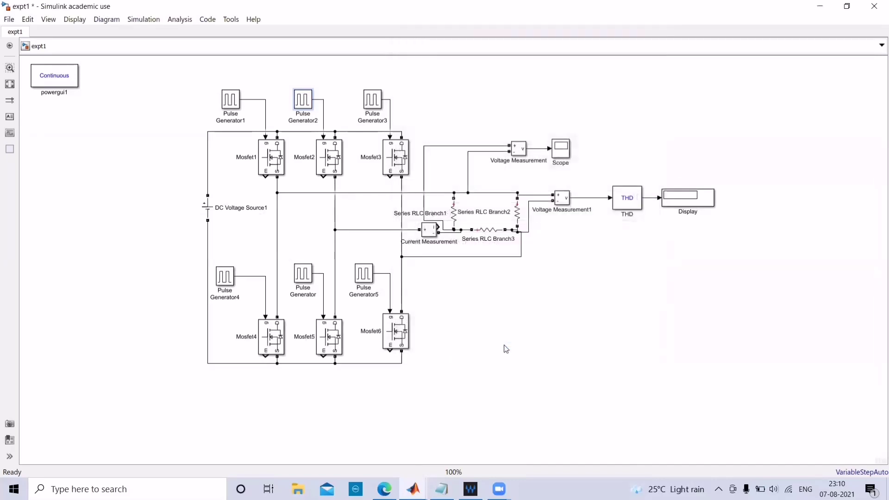
Set Pulse Generator4's period to 1/60 s and its pulse width to 50% of the period
double_click(224, 282)
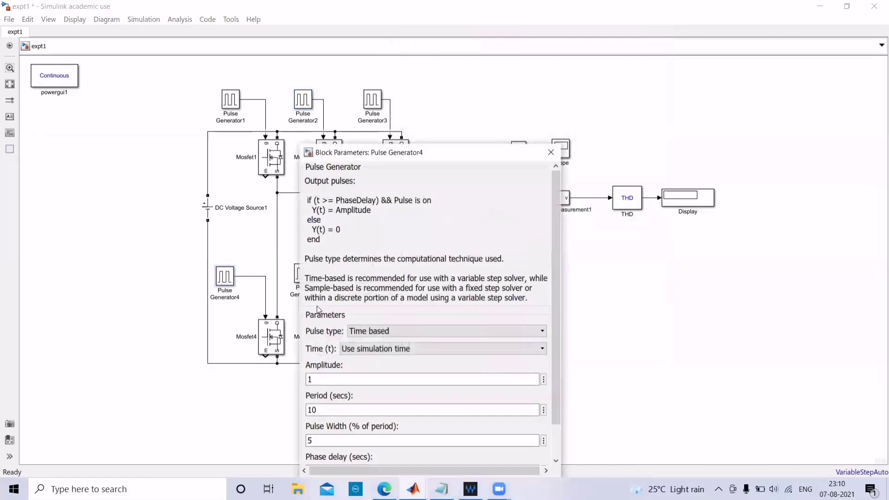
double_click(333, 410)
key("BackSpace")
type("1/6")
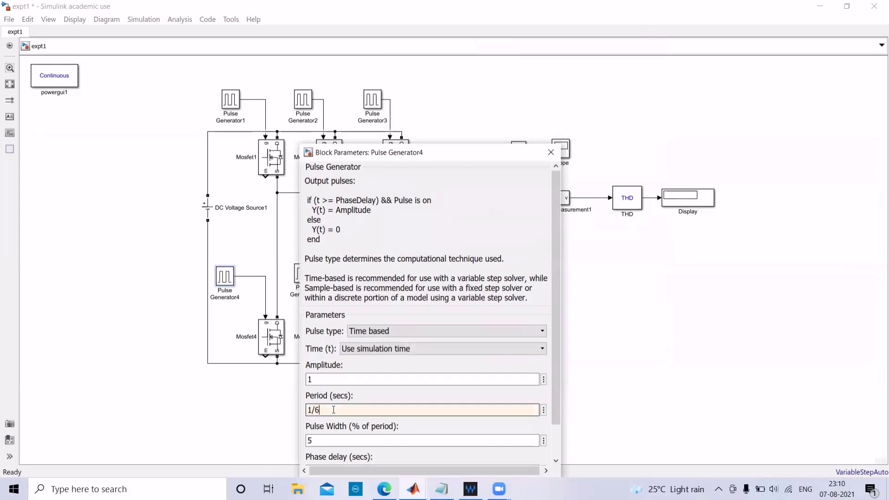
key("Tab")
type("50")
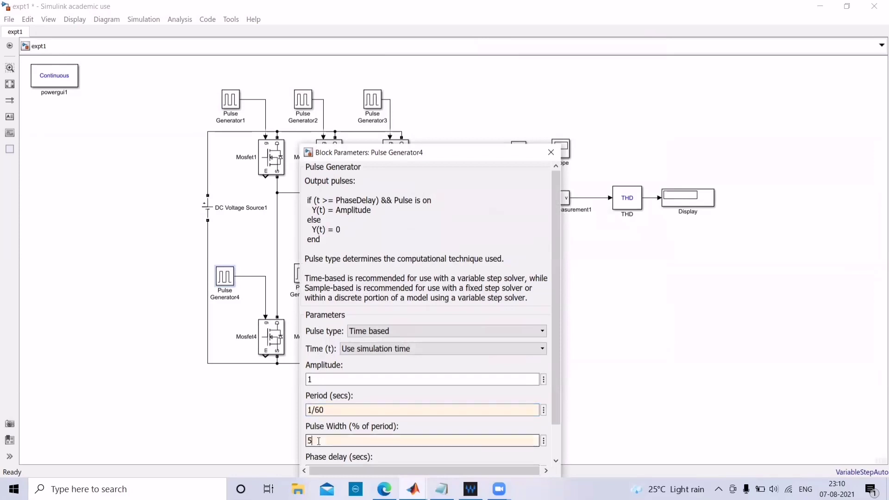
Fill in Pulse Generator4's phase delay with the copied expression (1/60)*(60/360) and accept its parameters
scroll(337, 457, "down", 1)
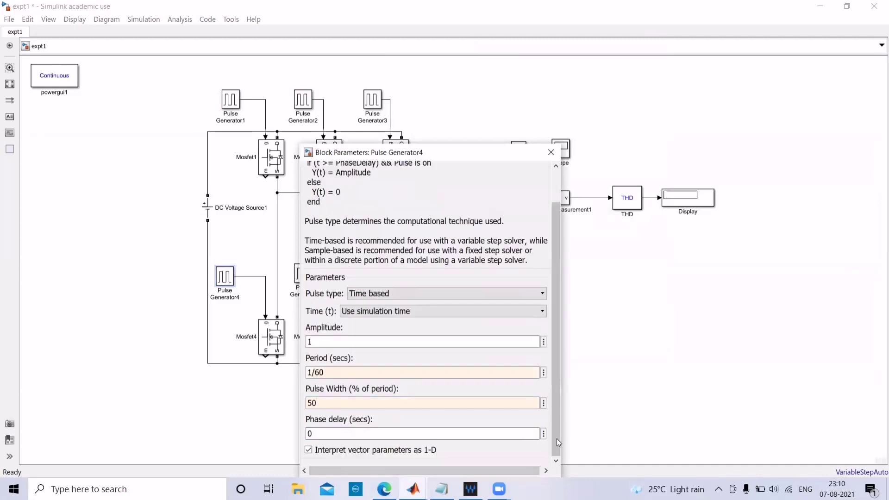
double_click(380, 434)
type("(1/60)*(60/360)")
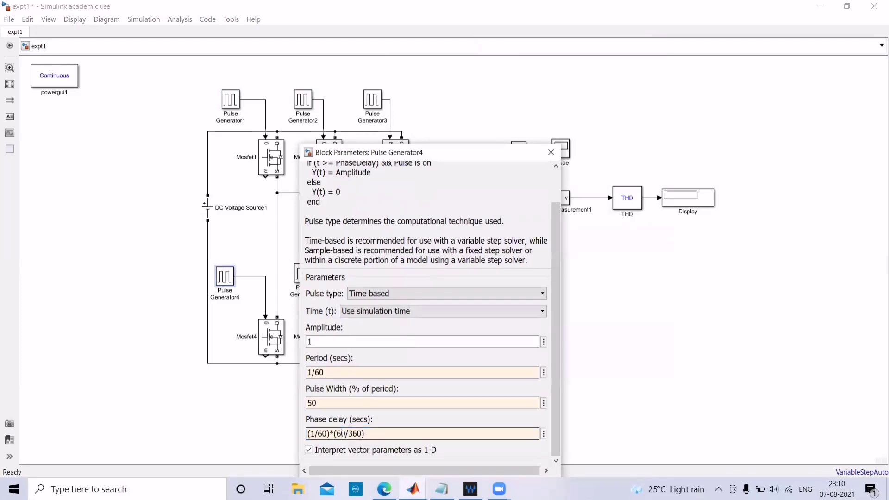
key("Return")
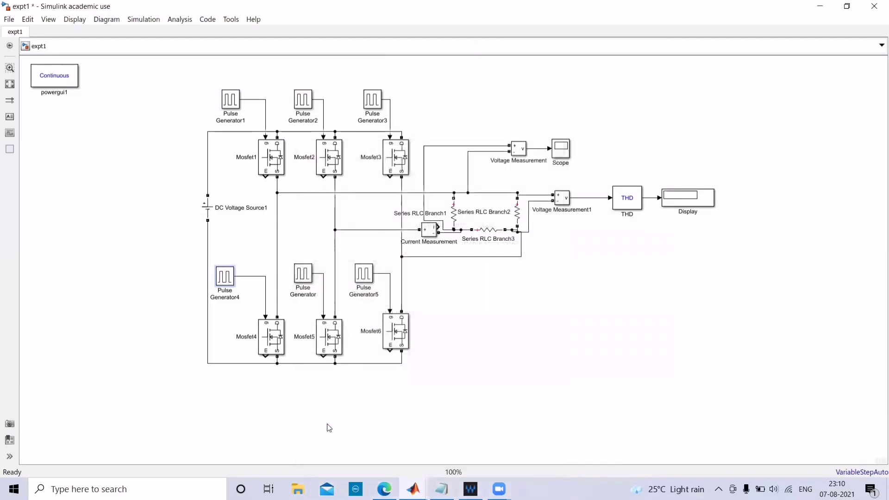
Set Pulse Generator3's period to (1/60) s and its pulse width to 50% of the period
double_click(366, 103)
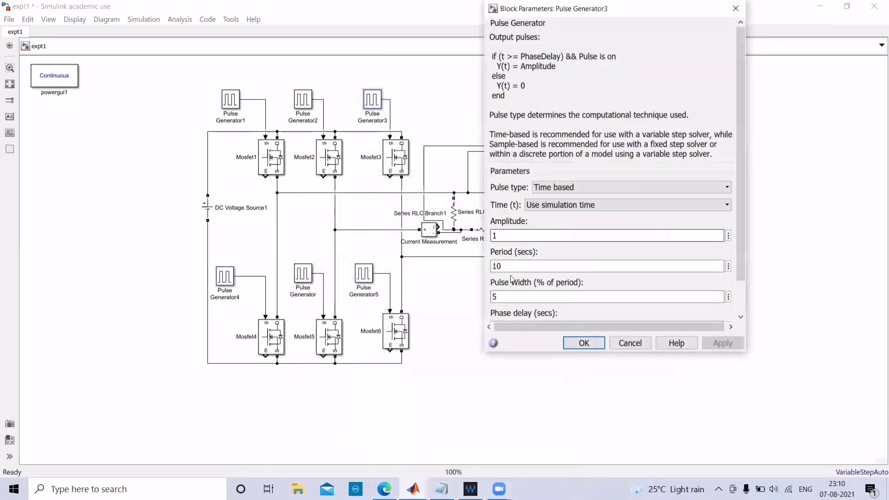
double_click(513, 262)
type("(1")
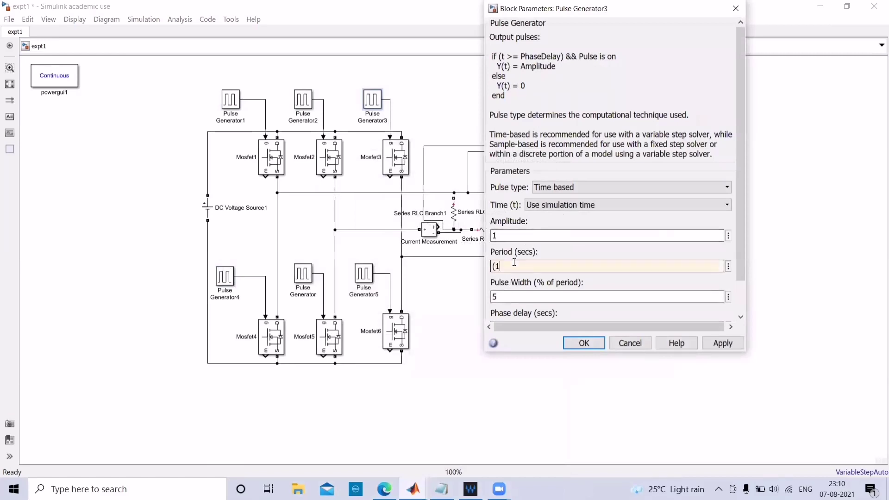
type("/60)")
left_click(501, 299)
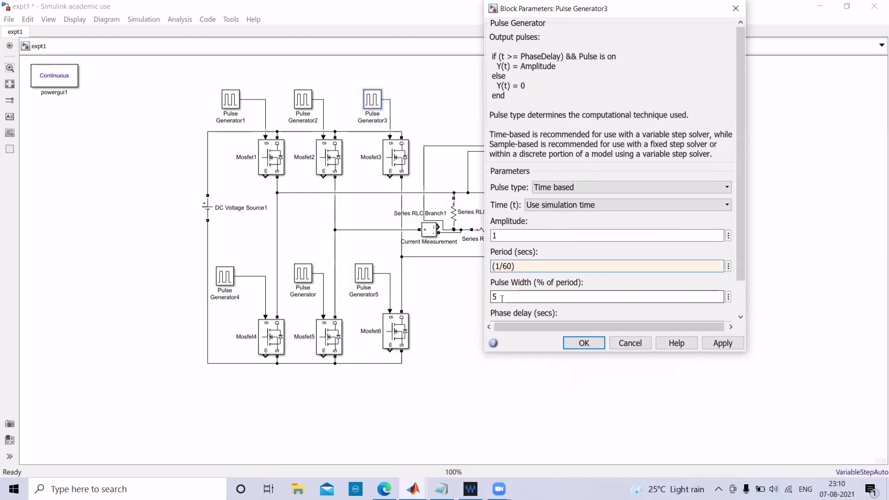
double_click(502, 299)
type("4")
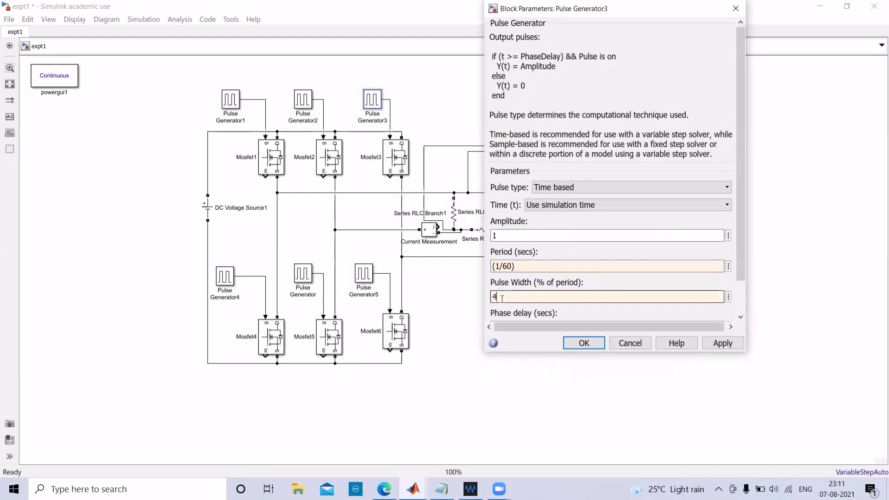
type("0")
Set Pulse Generator3's phase delay to (1/60)*(240/360), reusing the copied expression, and accept its parameters
scroll(741, 309, "down", 2)
double_click(563, 289)
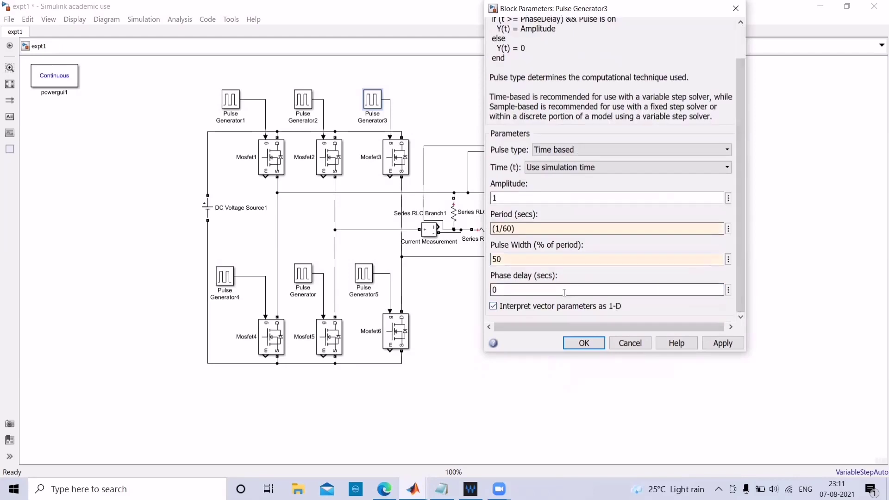
type("(1/60)*(60/360)")
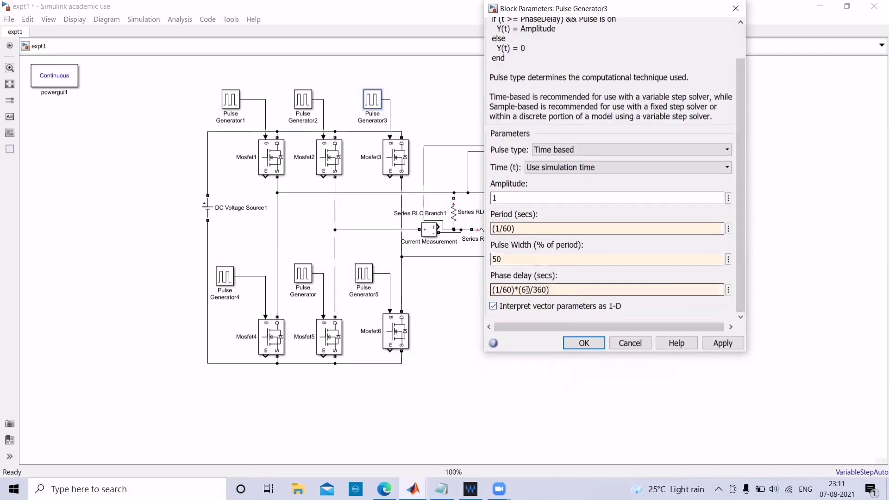
double_click(527, 290)
type("2400")
key("BackSpace")
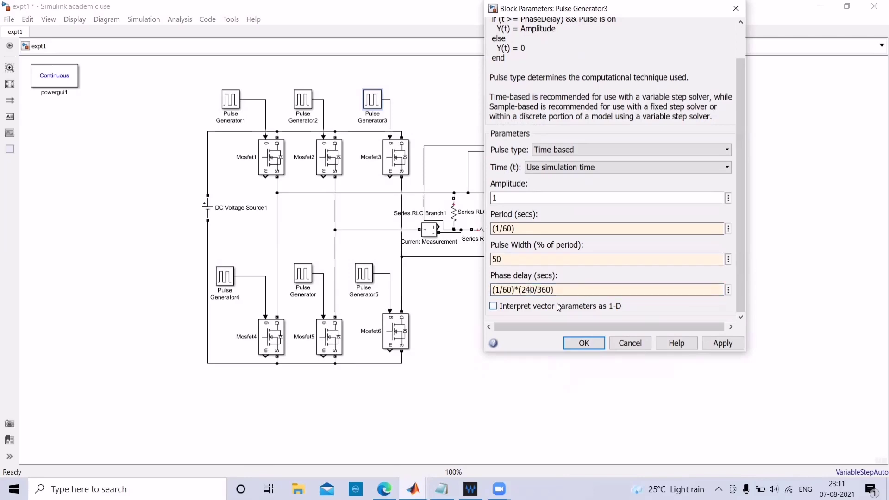
key("Return")
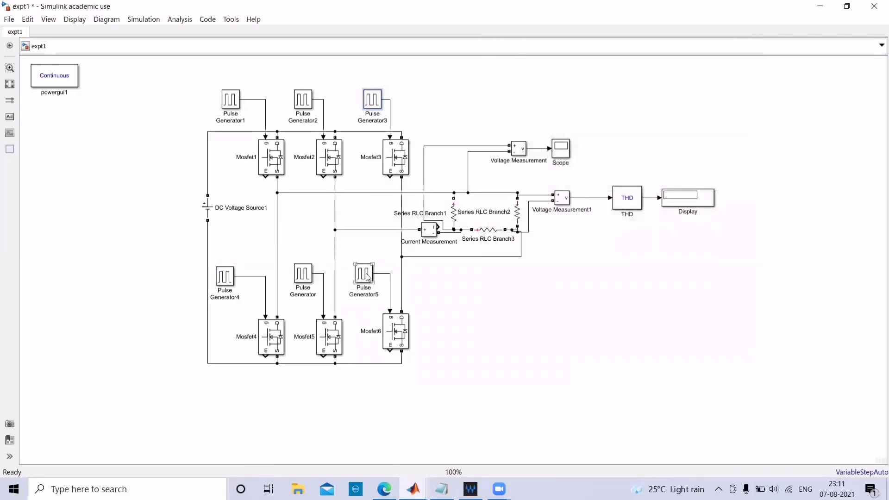
Review Pulse Generator5's period, pulse width and phase delay, and close its parameters
left_click(368, 277)
double_click(369, 278)
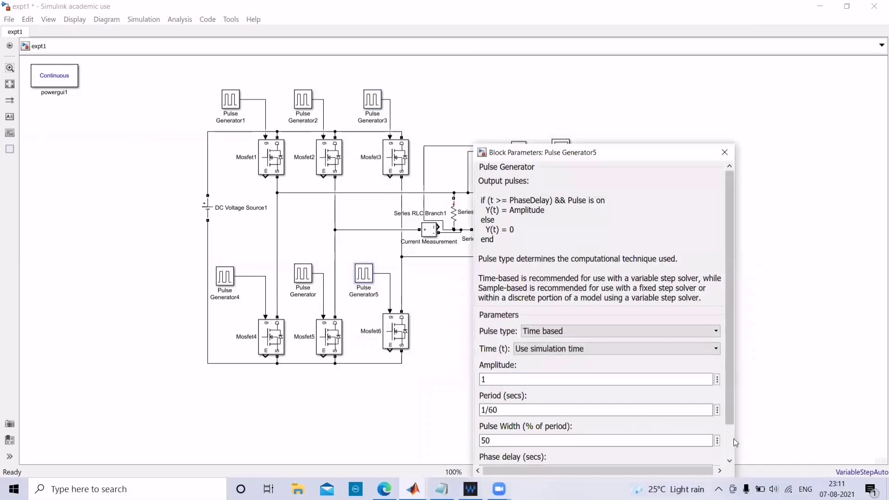
scroll(733, 440, "down", 3)
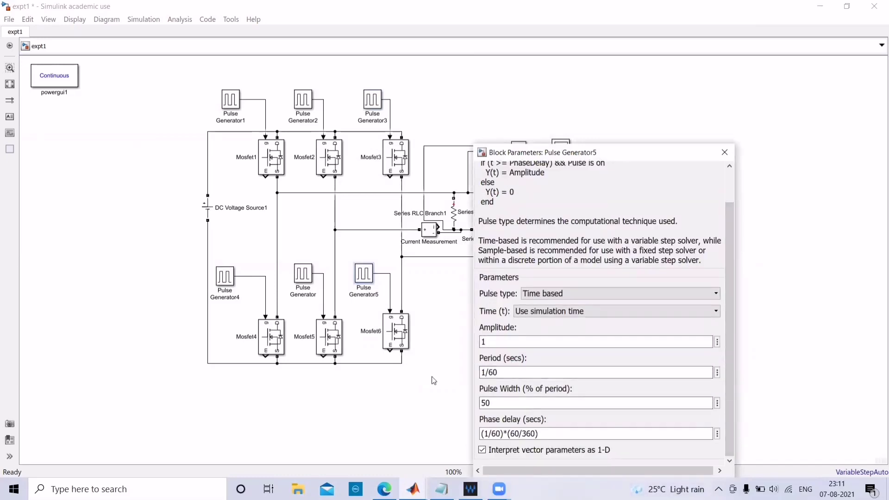
key("Return")
Set the period of the unnumbered Pulse Generator driving Mosfet5 to 1/60 s and its pulse width to 50%
double_click(303, 277)
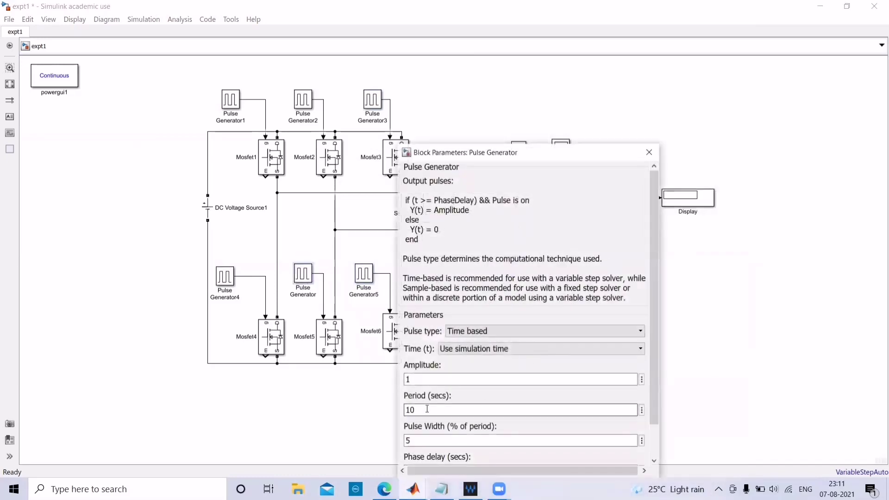
double_click(410, 410)
key("BackSpace")
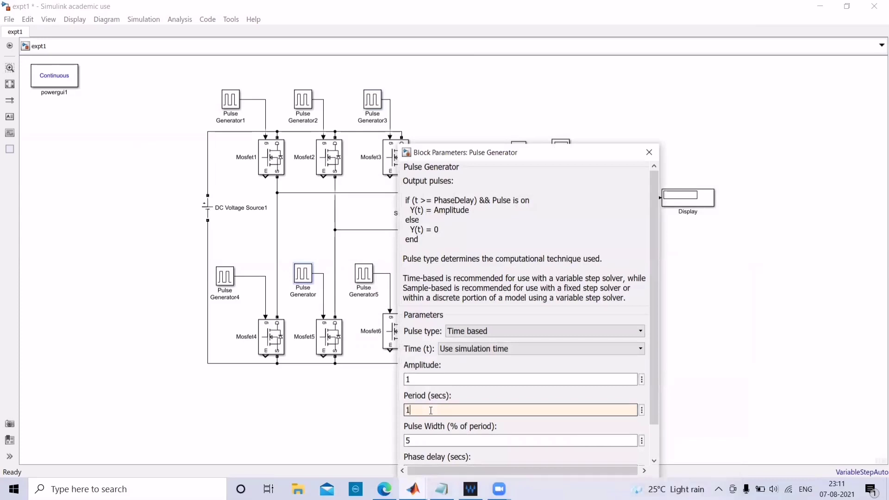
type("1/60")
left_click(428, 440)
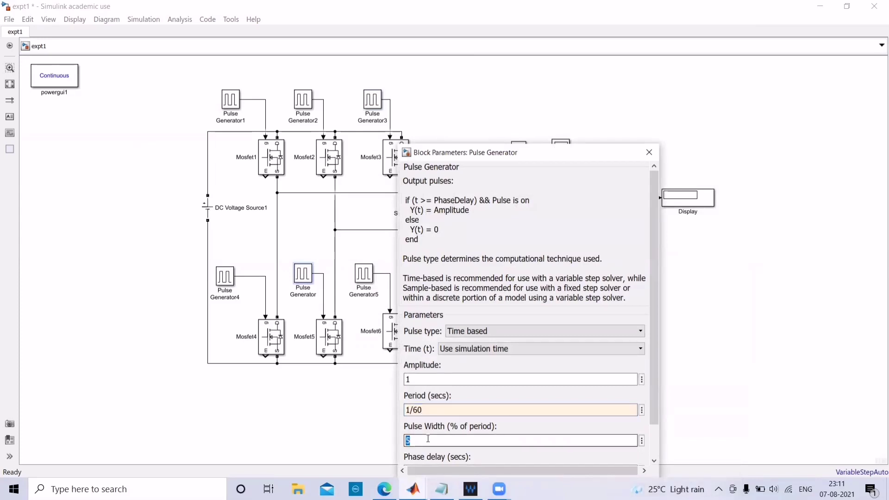
type("0")
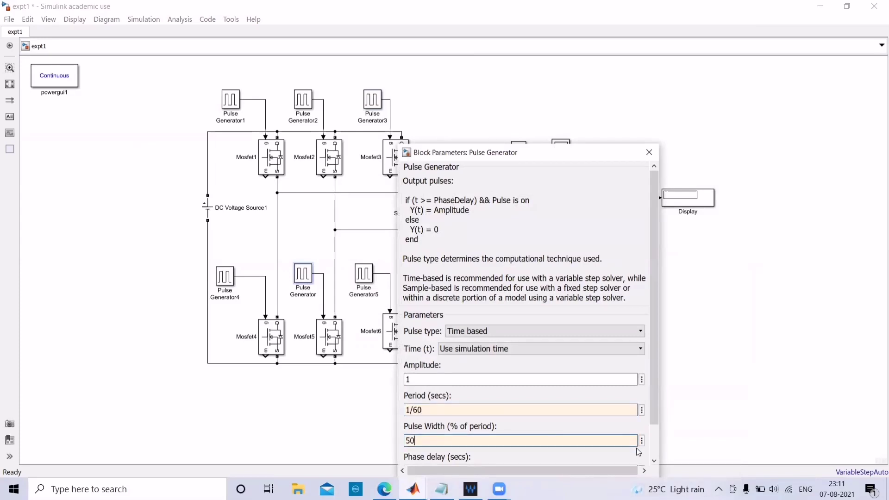
Set the phase delay of Mosfet5's Pulse Generator to (1/60)*(300/360), reusing the copied expression, and accept its parameters
left_click(653, 444)
left_click(490, 433)
key("BackSpace")
type("(1/60)*(60/360)")
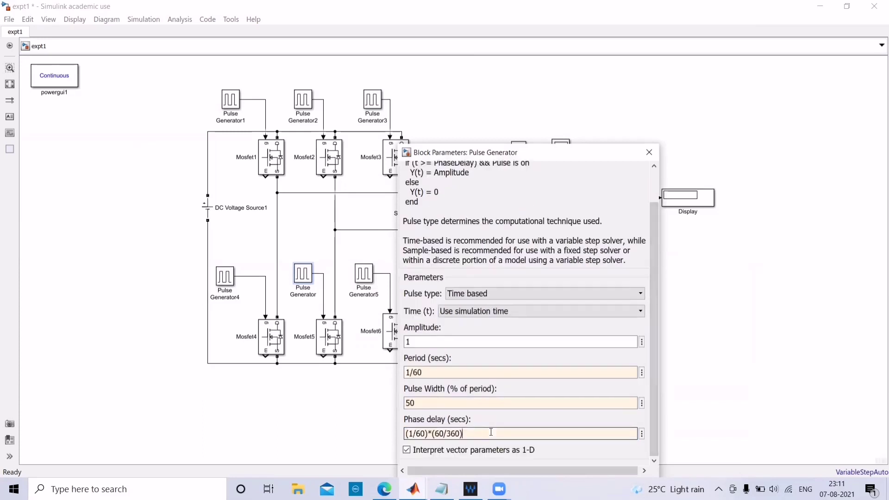
left_click(440, 433)
key("BackSpace")
type("300")
key("Delete")
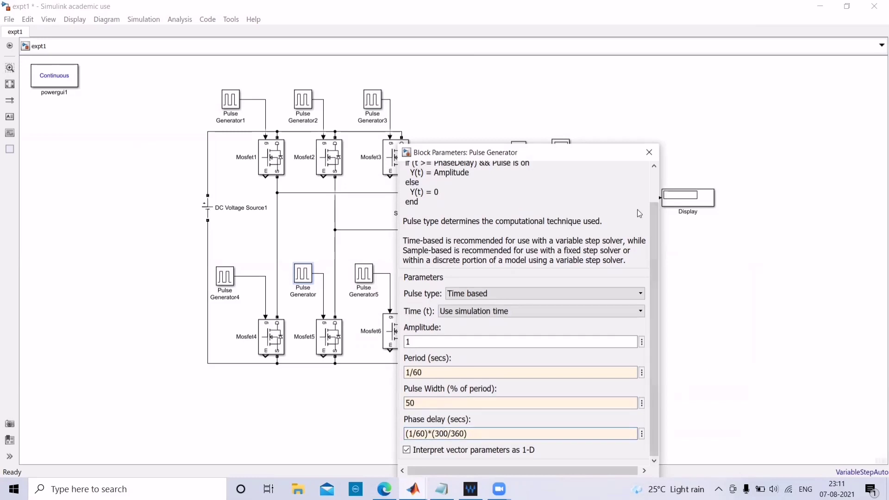
key("Return")
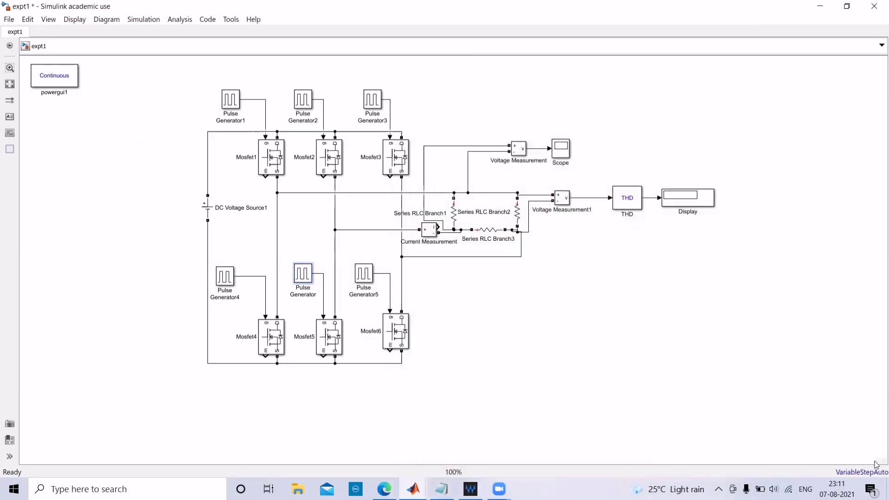
Check the model's solver information and run the inverter simulation
left_click(853, 472)
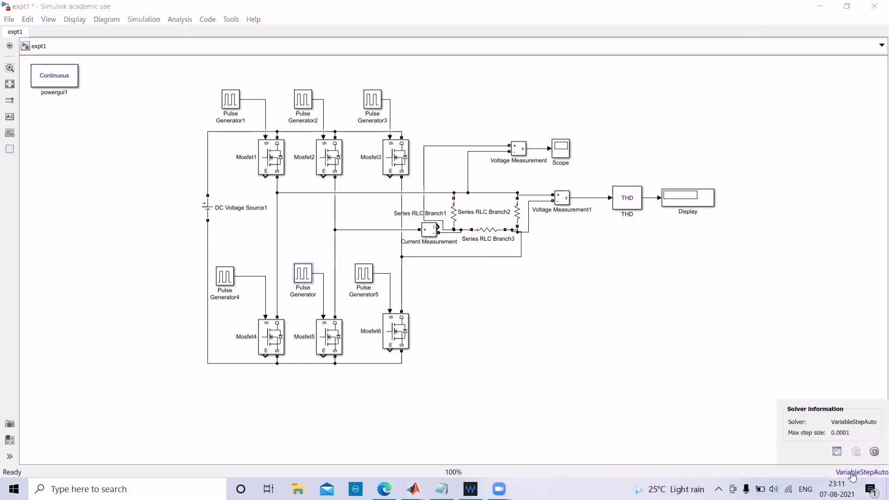
left_click(671, 356)
left_click(143, 19)
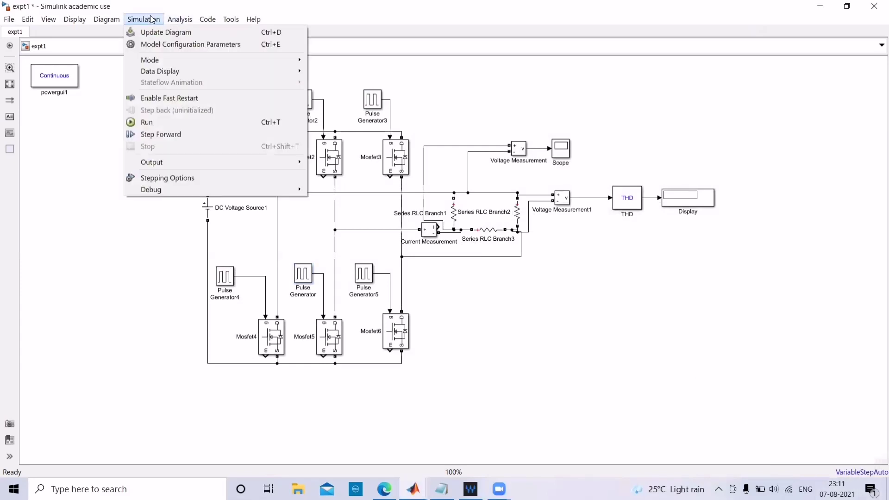
left_click(149, 121)
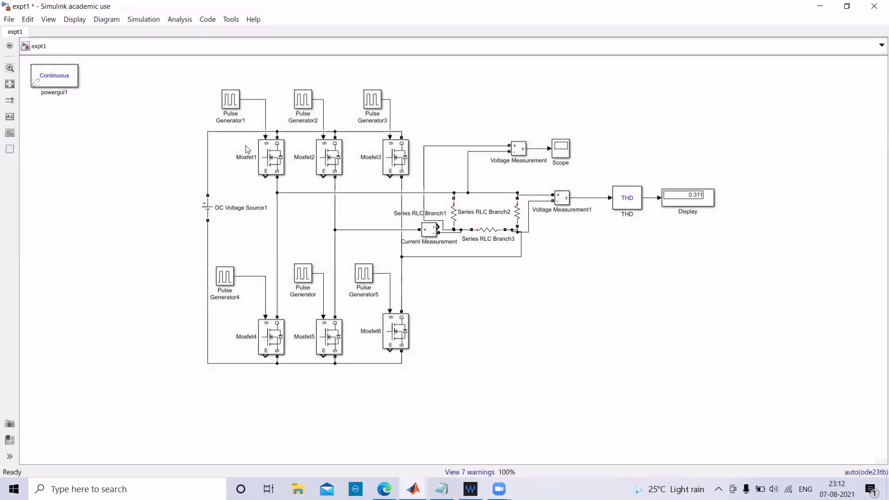
Open the Scope in a maximized window to examine the simulated voltage waveform
left_click(567, 155)
double_click(564, 155)
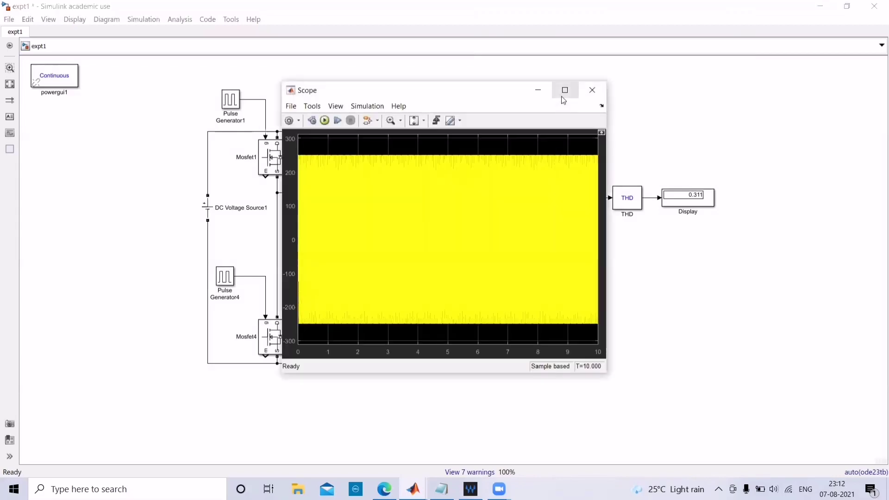
left_click(563, 97)
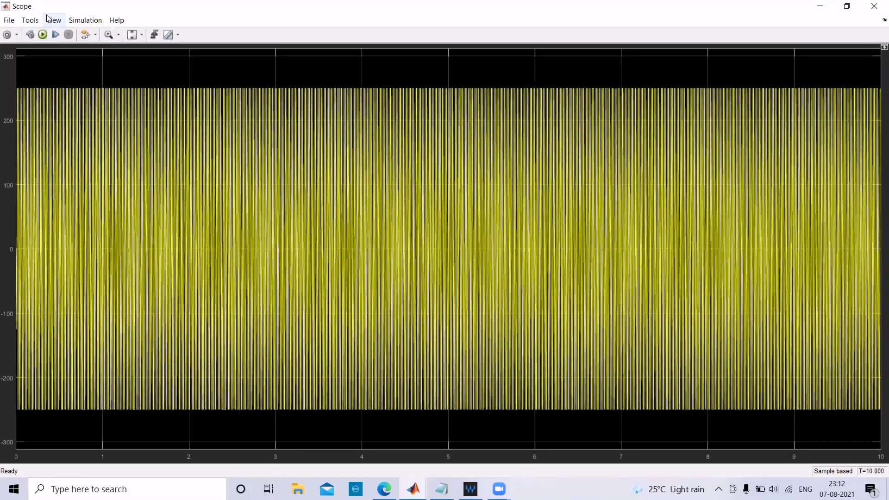
Change the Scope layout to two displays stacked vertically, and minimize the Scope to return to the model
left_click(56, 21)
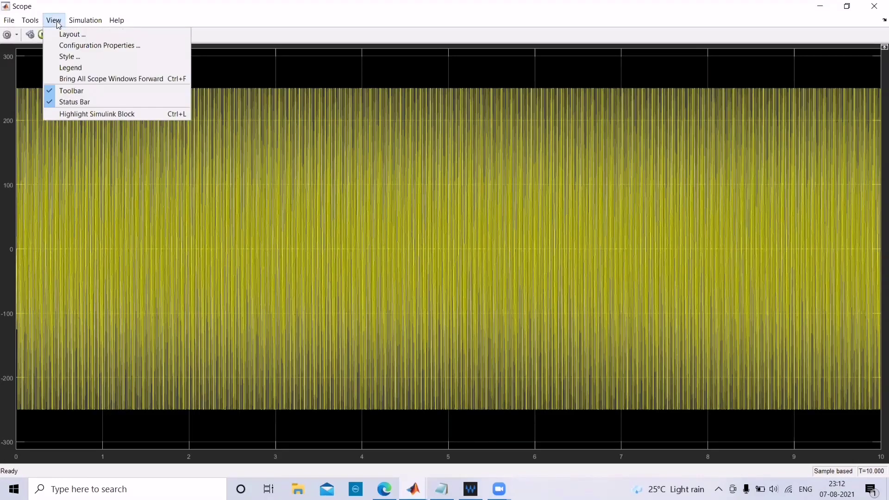
left_click(61, 35)
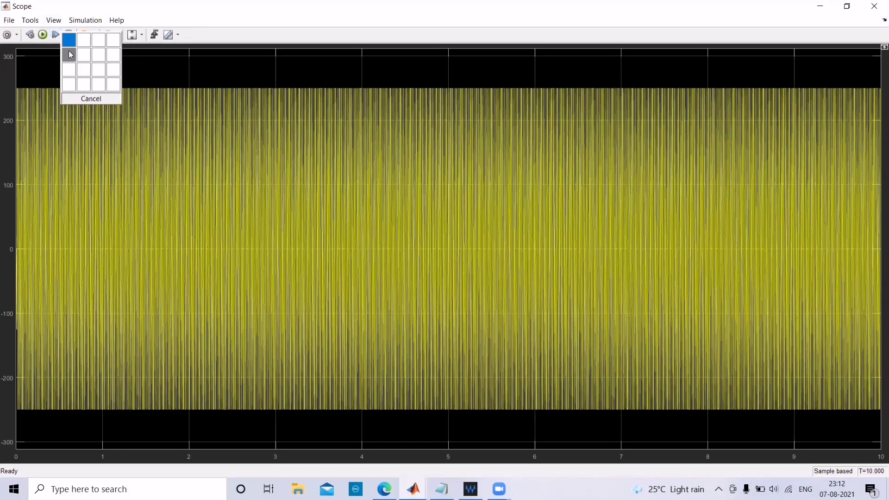
left_click(69, 55)
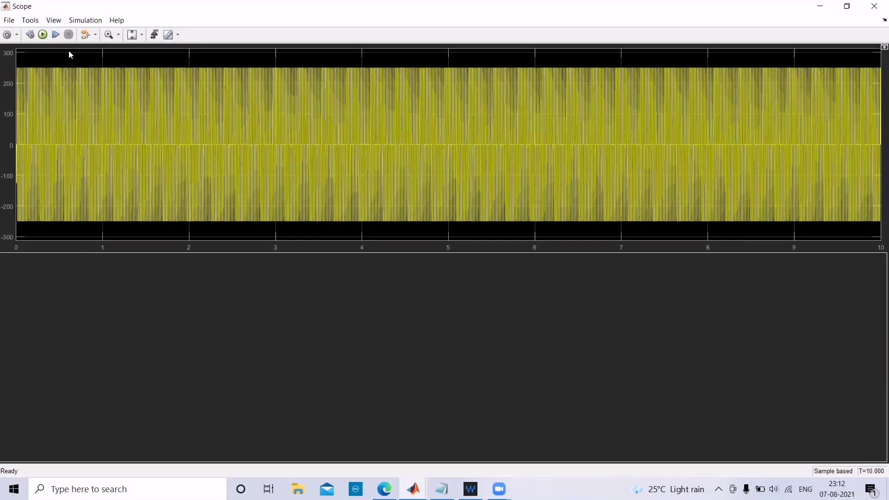
left_click(56, 20)
left_click(288, 130)
left_click(820, 6)
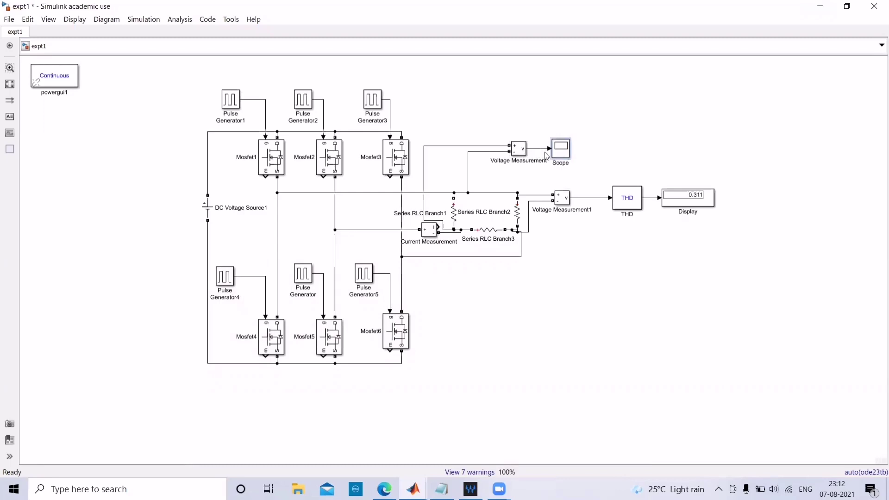
Set the Scope to two input ports and connect the Current Measurement output to its second input
left_click(563, 154)
right_click(560, 145)
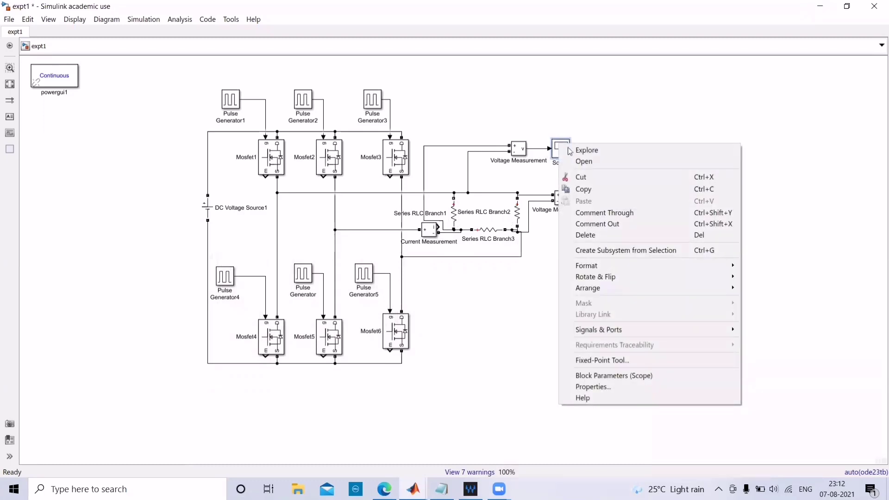
mouse_move(631, 331)
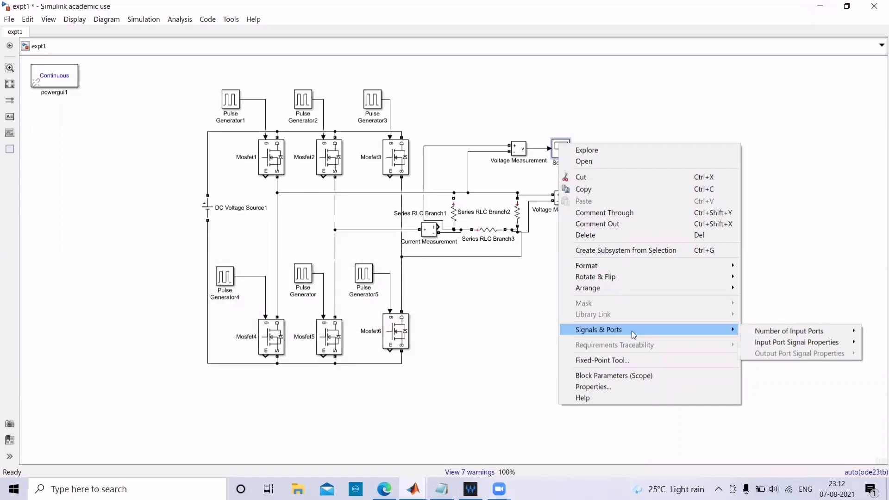
mouse_move(766, 330)
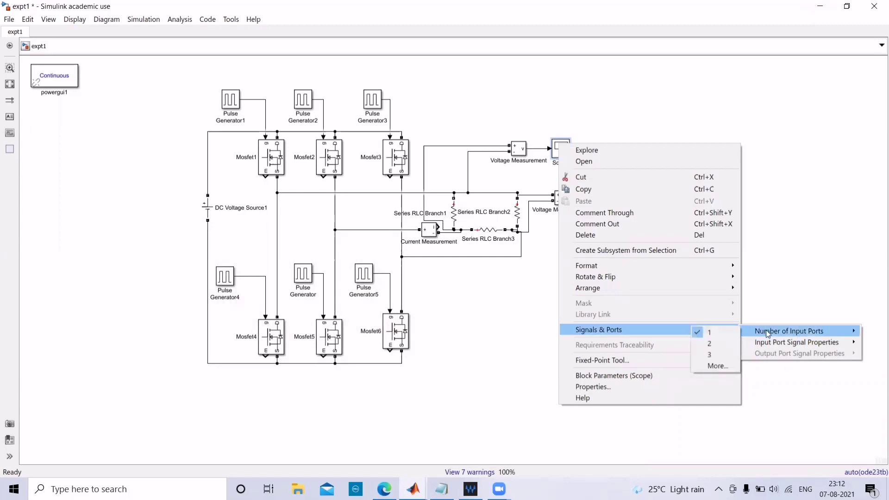
left_click(718, 343)
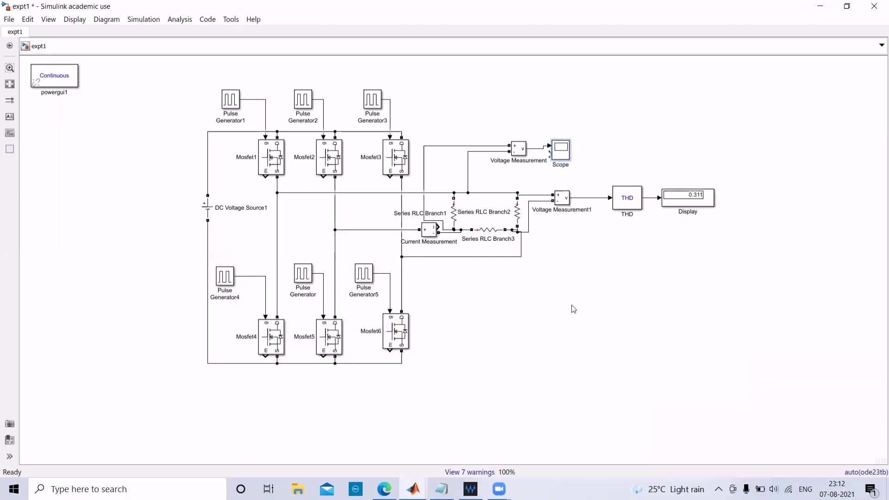
left_click_drag(438, 227, 549, 153)
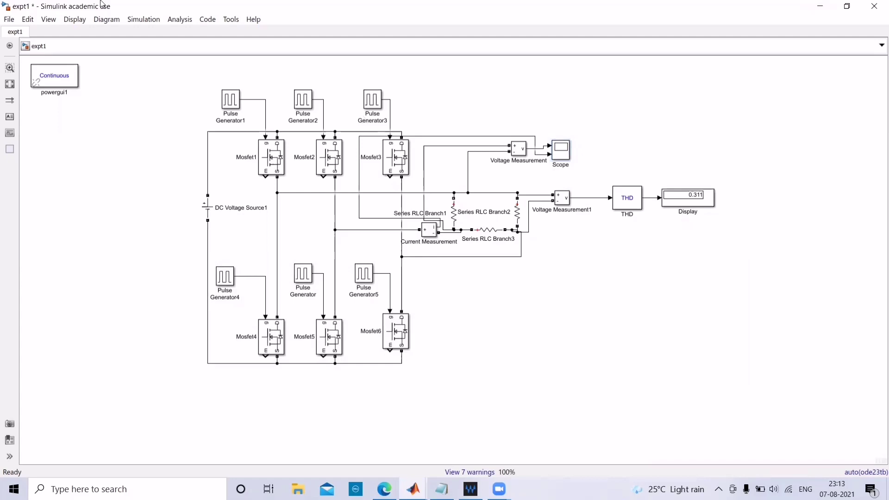
Run the inverter simulation and open the Scope showing the voltage and current waveforms
left_click(153, 20)
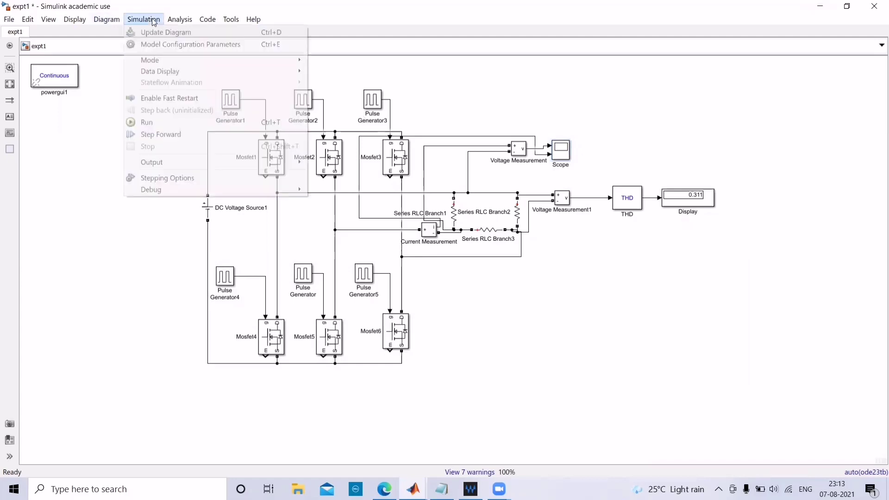
left_click(175, 122)
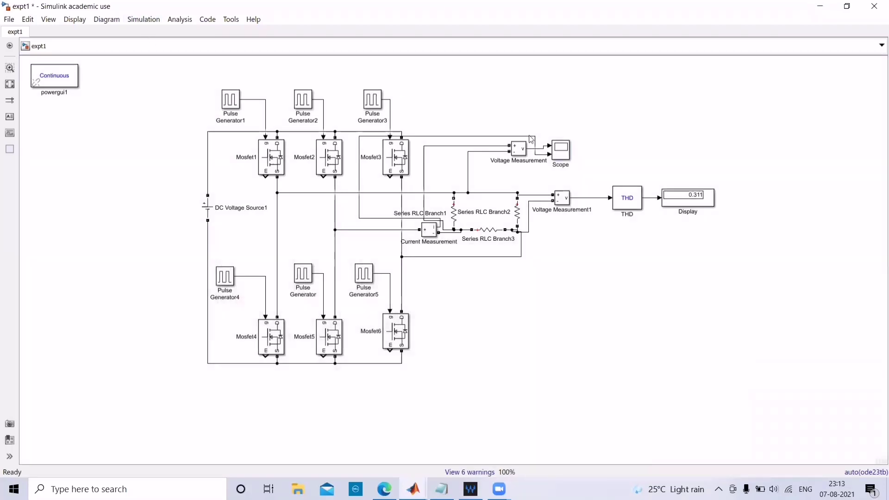
double_click(559, 153)
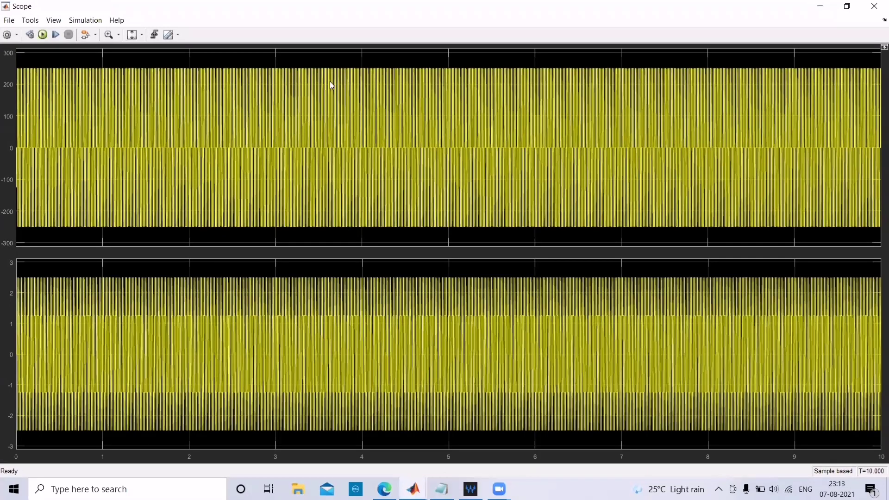
Fit the Scope's X and Y axes, examine both waveforms between about 1.77 and 2.02 s, and minimize the Scope
left_click(141, 35)
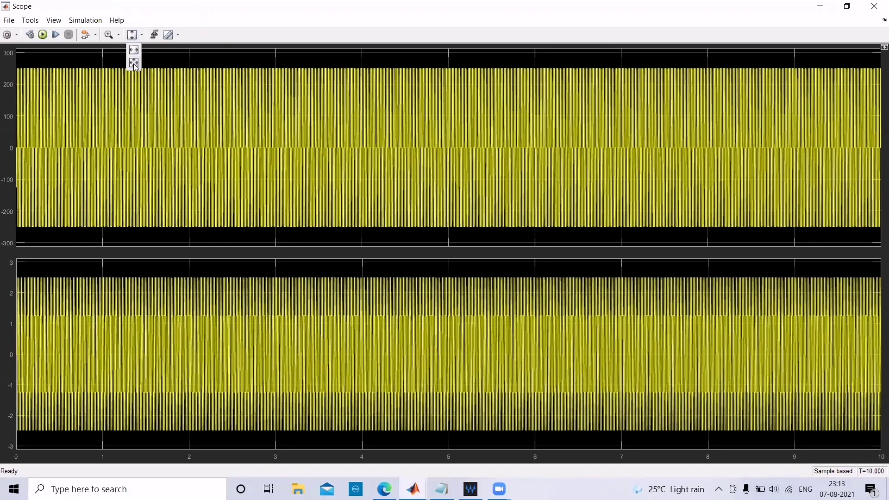
left_click(134, 65)
left_click(109, 35)
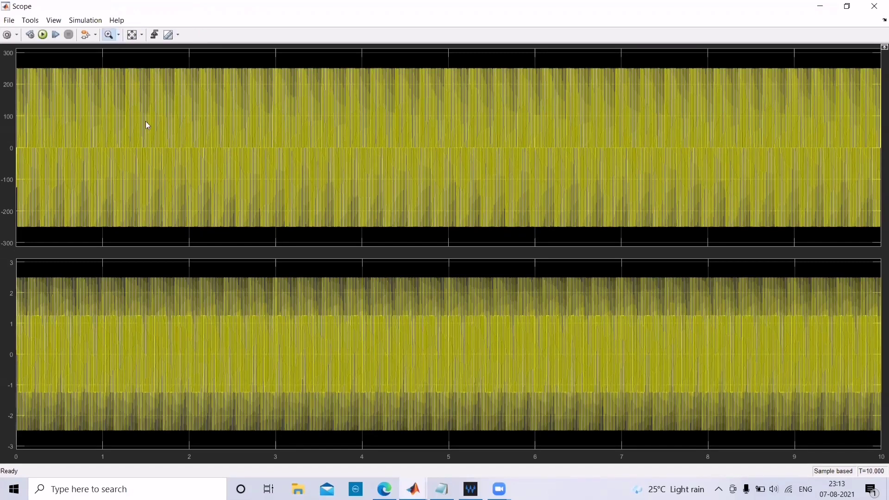
left_click_drag(168, 122, 188, 120)
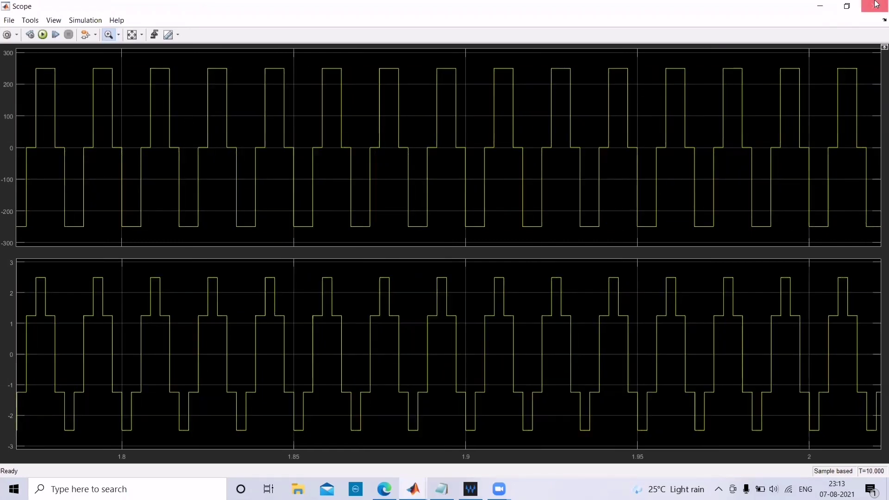
left_click(820, 6)
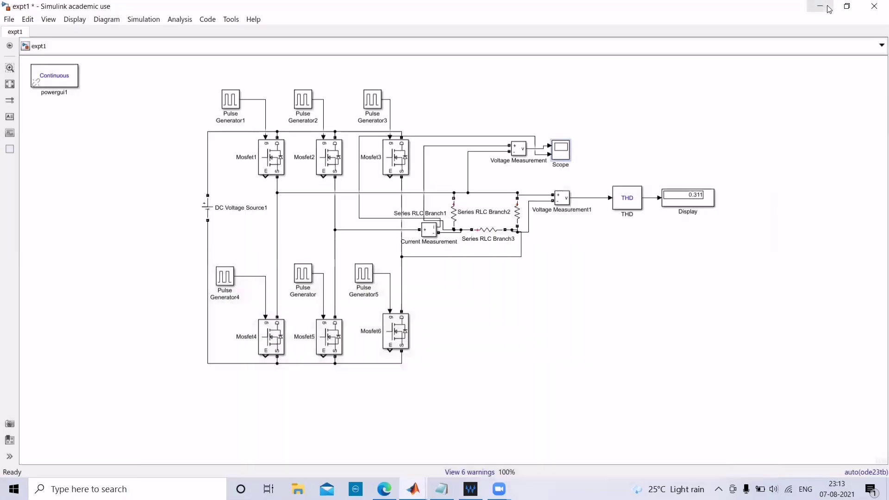
Reopen the Scope from the model to view the two waveforms again
double_click(556, 154)
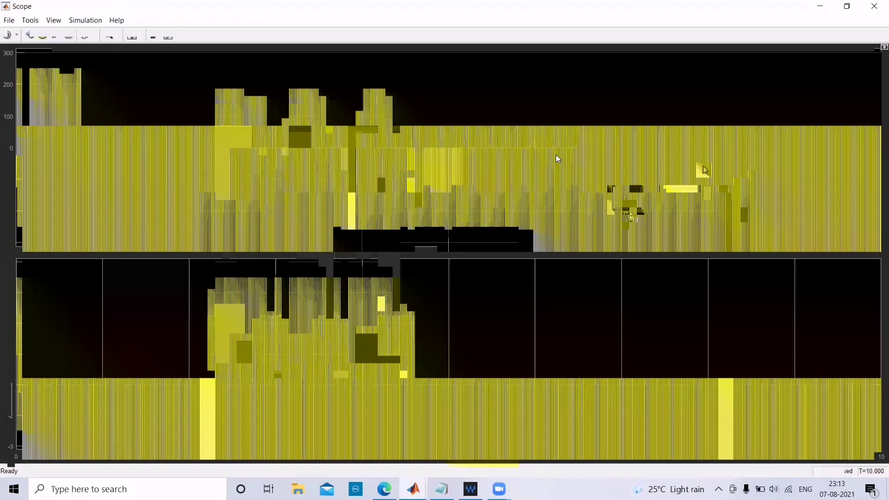